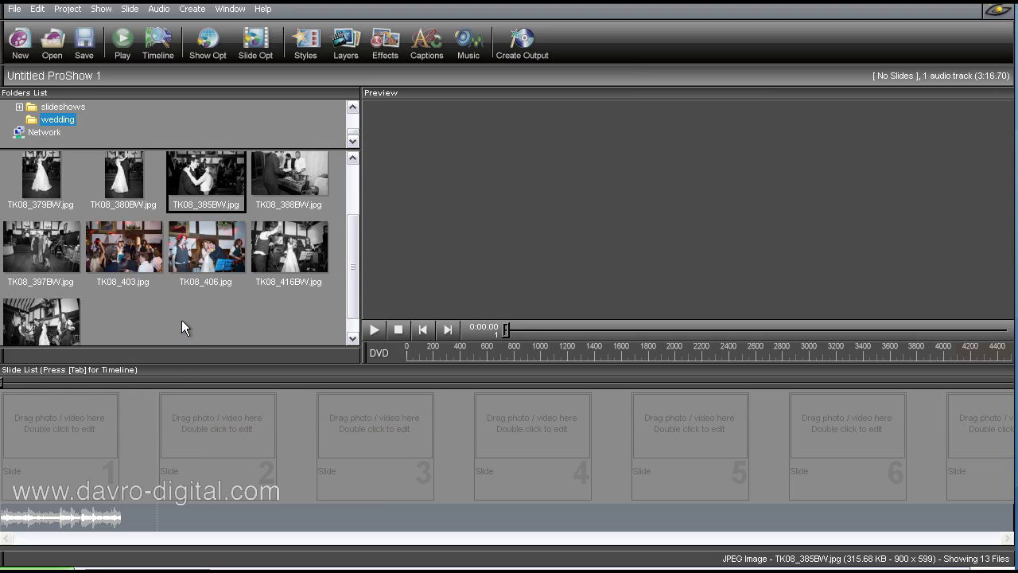
Place the colour band photo TK08_406.jpg as both slide 1 and slide 2.
{"action": "left_click", "coordinate": [198, 268]}
{"action": "left_click_drag", "start_coordinate": [210, 253], "coordinate": [68, 428]}
{"action": "left_click_drag", "start_coordinate": [209, 245], "coordinate": [211, 424]}
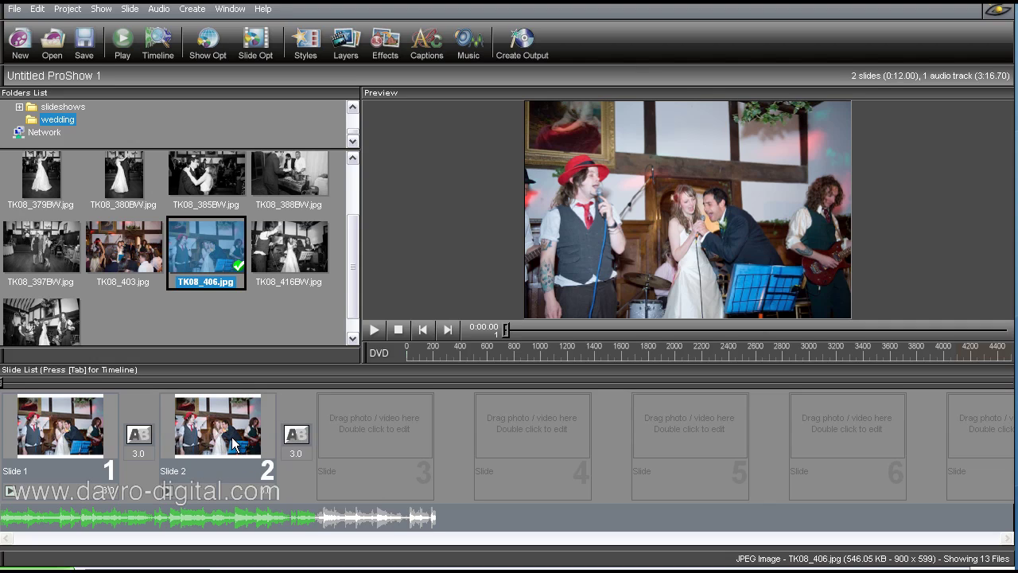
Select TK08_430BW, TK08_385BW, TK08_380BW and TK08_379BW together and drop them onto slide 2.
{"action": "left_click", "coordinate": [159, 316]}
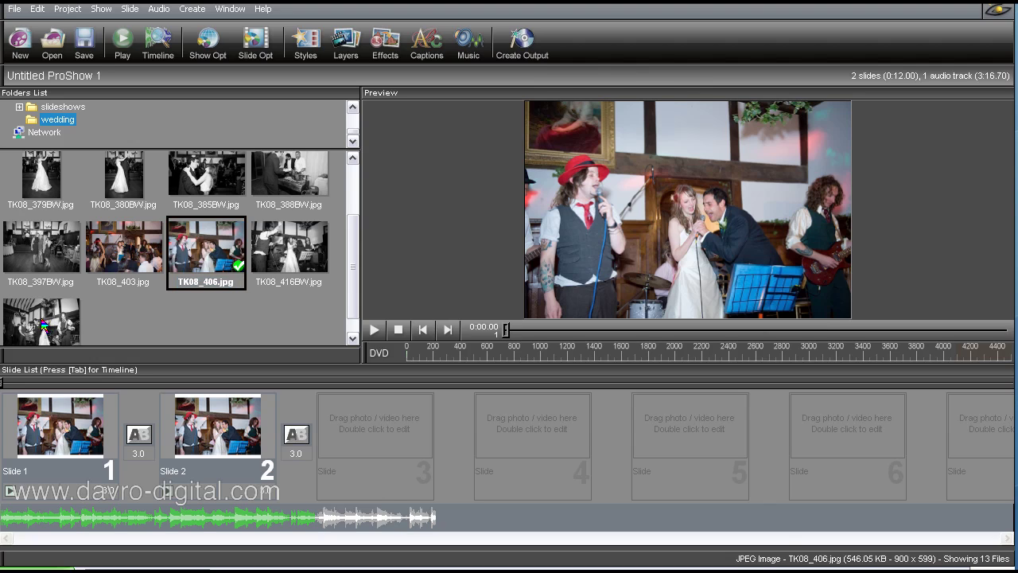
{"action": "left_click", "coordinate": [46, 323]}
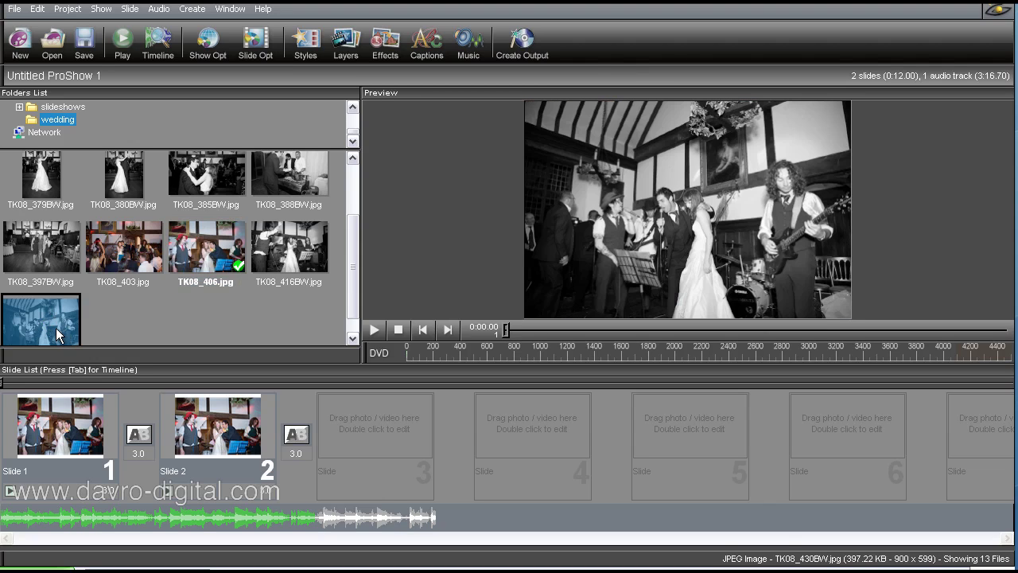
{"action": "left_click", "coordinate": [206, 178], "text": "ctrl"}
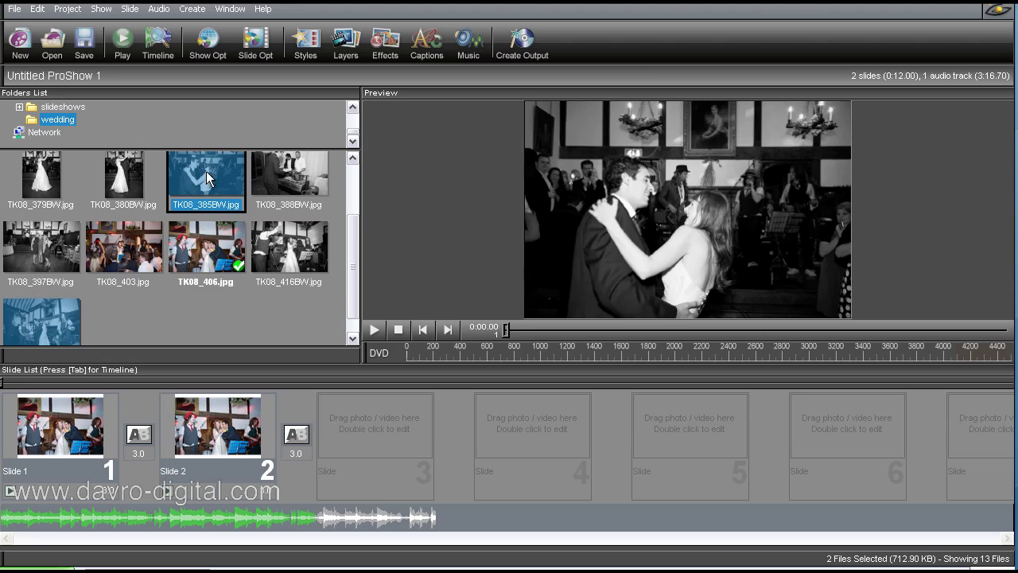
{"action": "left_click", "coordinate": [127, 180], "text": "ctrl"}
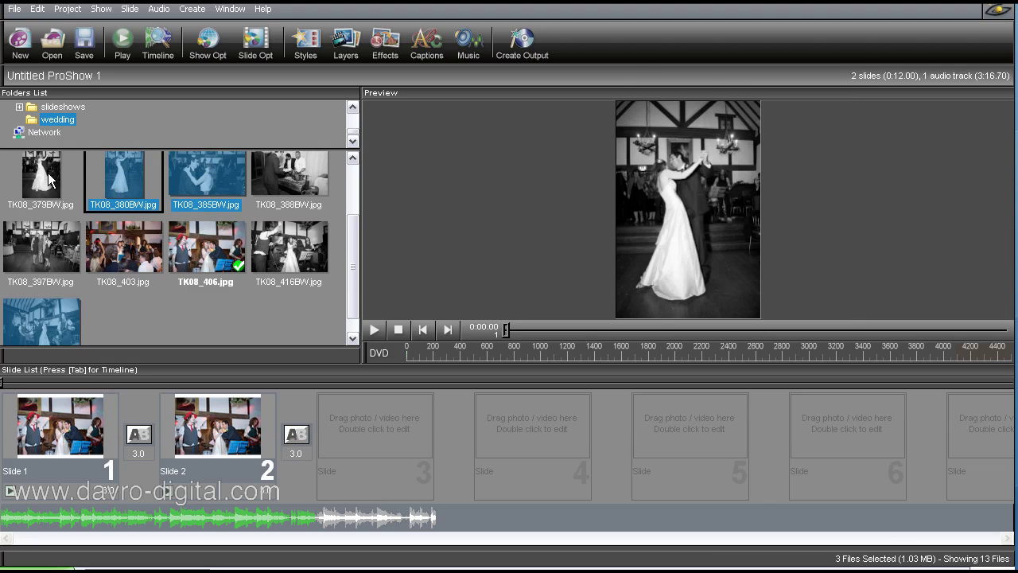
{"action": "left_click", "coordinate": [48, 179], "text": "ctrl"}
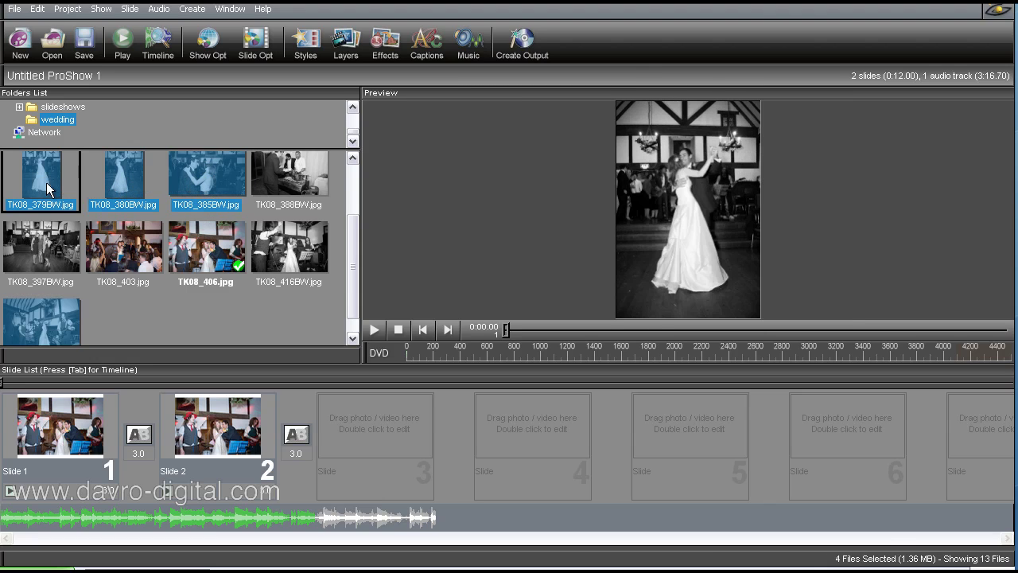
{"action": "left_click_drag", "start_coordinate": [209, 182], "coordinate": [215, 410]}
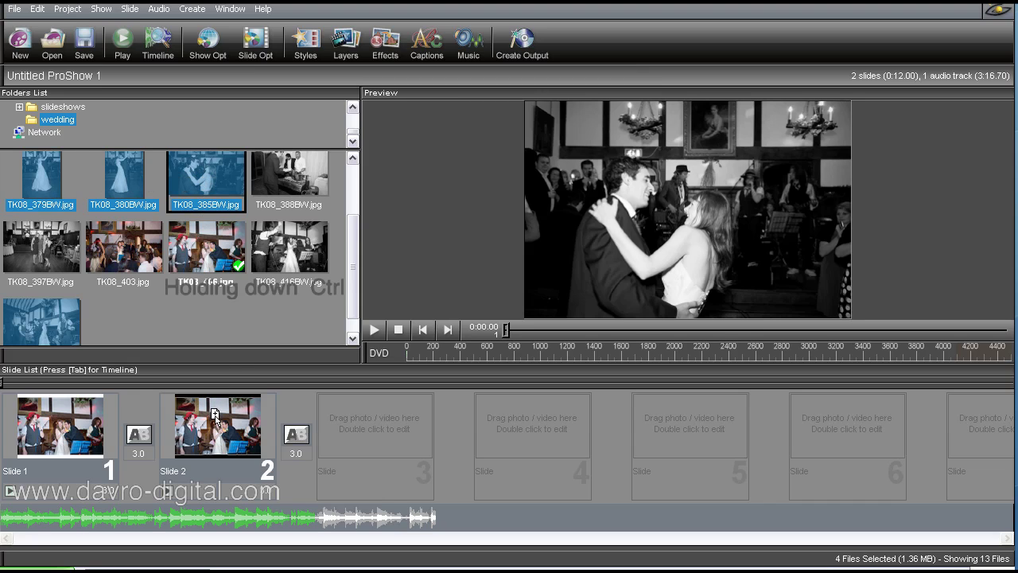
{"action": "left_click_drag", "start_coordinate": [211, 419], "coordinate": [212, 419]}
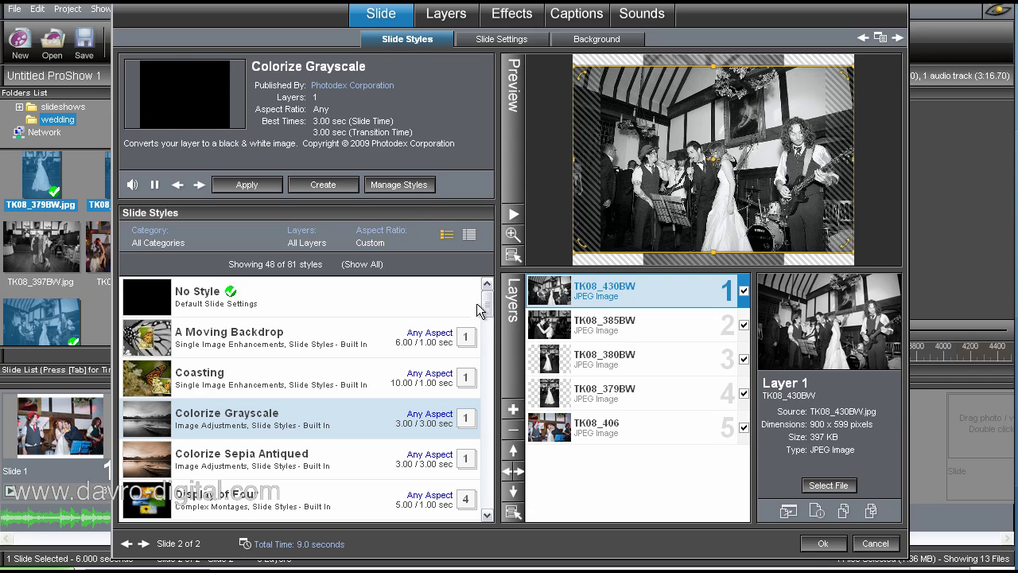
Apply the Display of Four slide style to slide 2, confirming the replacement.
{"action": "scroll", "coordinate": [491, 312], "scroll_direction": "down", "scroll_amount": 1}
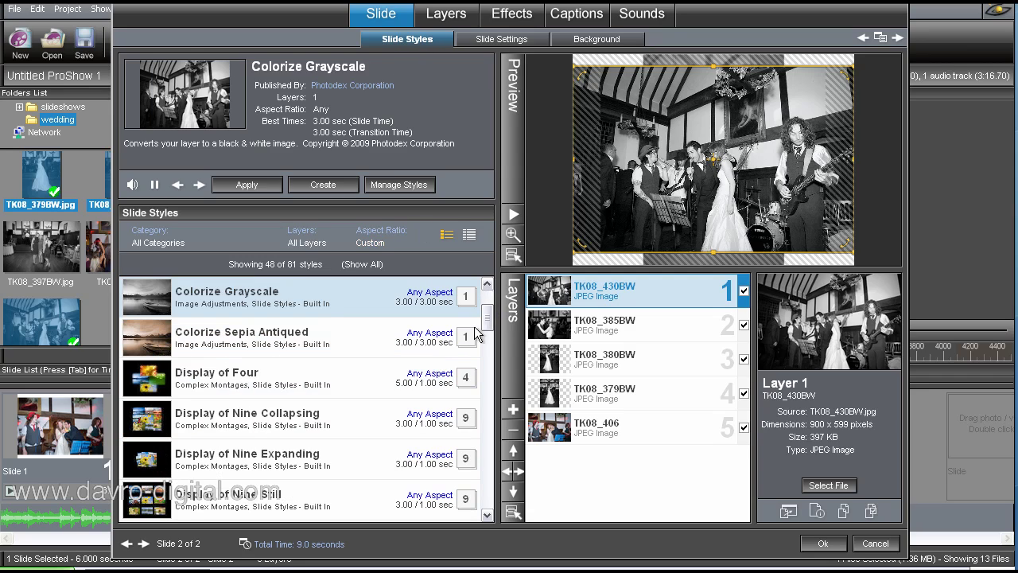
{"action": "left_click", "coordinate": [314, 379]}
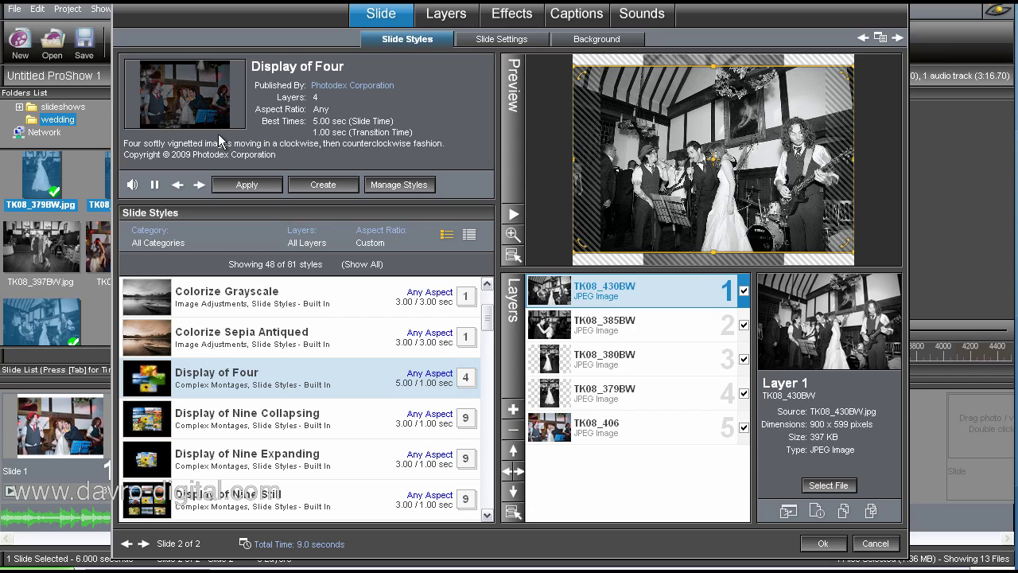
{"action": "left_click", "coordinate": [253, 188]}
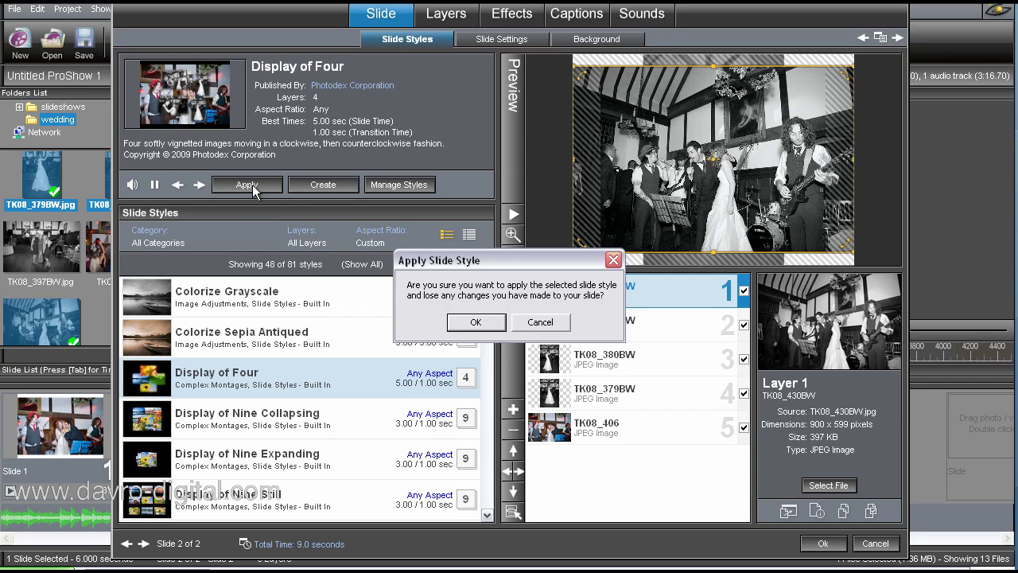
{"action": "left_click", "coordinate": [475, 323]}
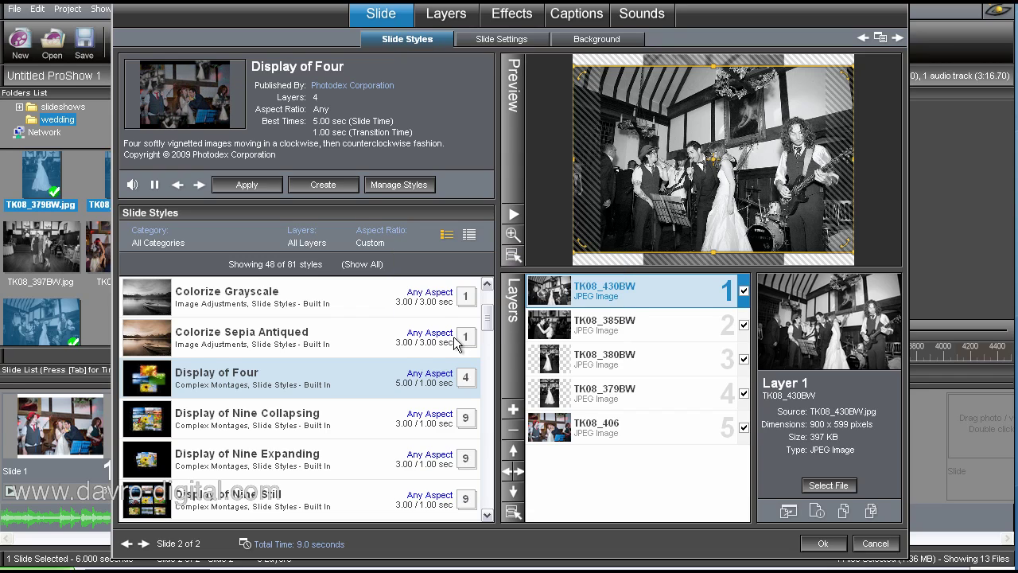
Extend slide 2 to a 12-second slide time, checking the collage motion in Precision Preview.
{"action": "left_click", "coordinate": [512, 237]}
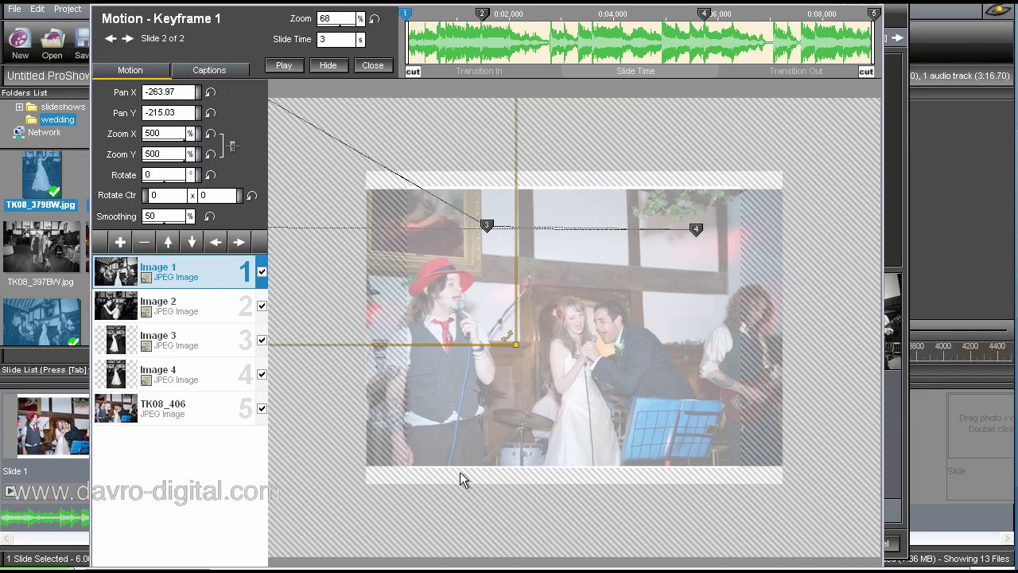
{"action": "left_click", "coordinate": [285, 67]}
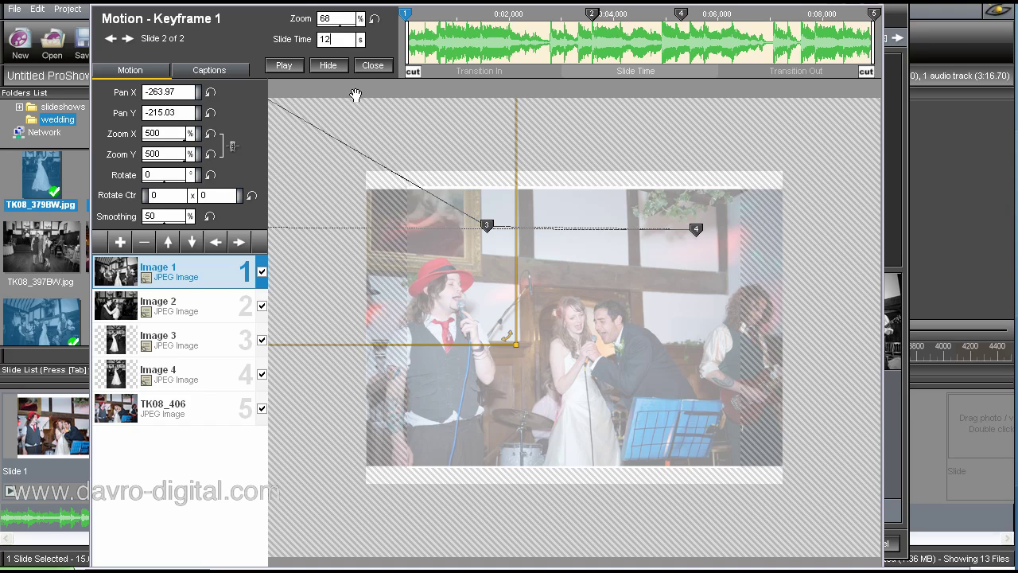
{"action": "left_click", "coordinate": [285, 66]}
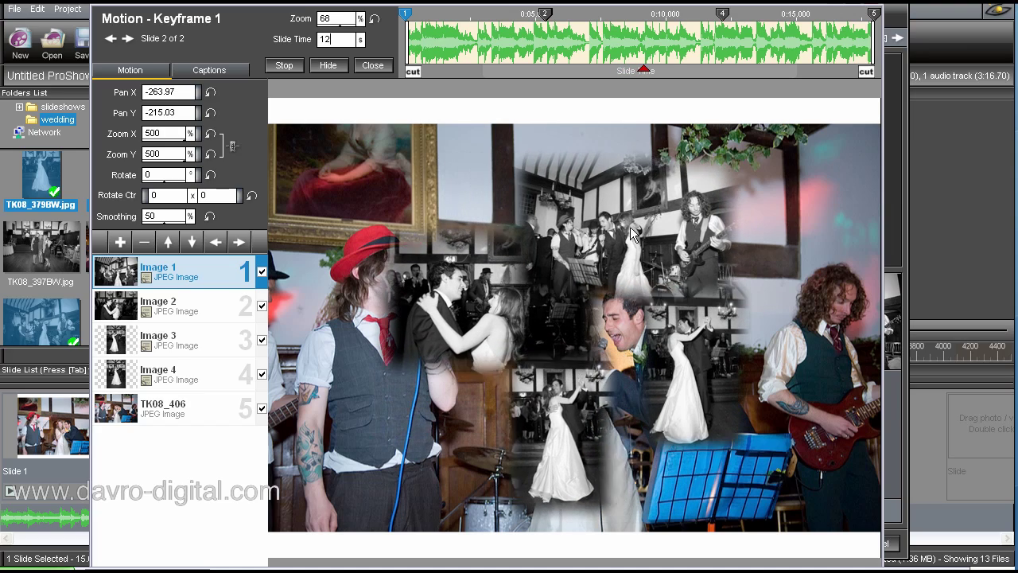
{"action": "left_click", "coordinate": [373, 66]}
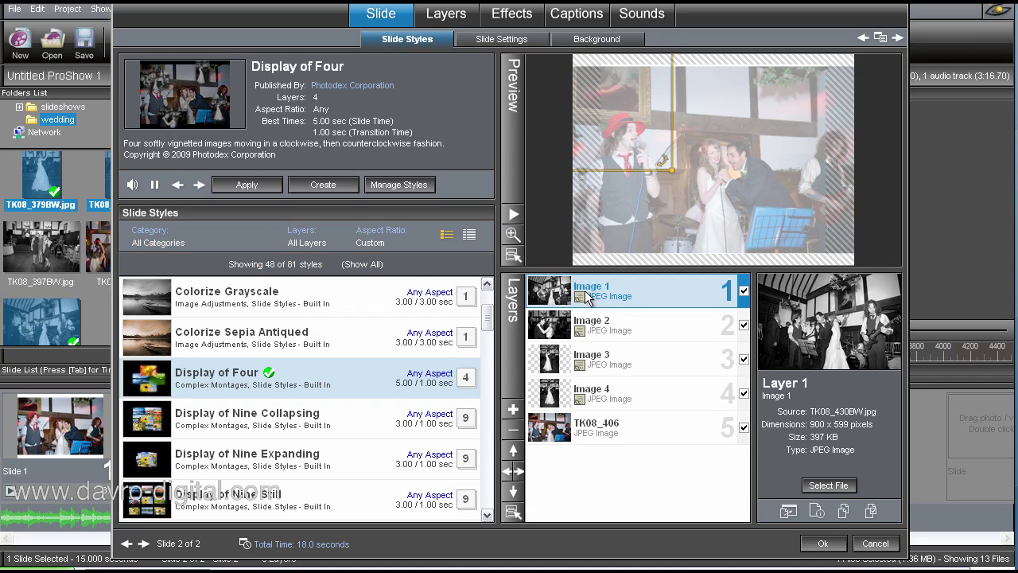
Move Image 1 down three places to fourth in the layer list, then reapply Display of Four.
{"action": "left_click", "coordinate": [513, 498]}
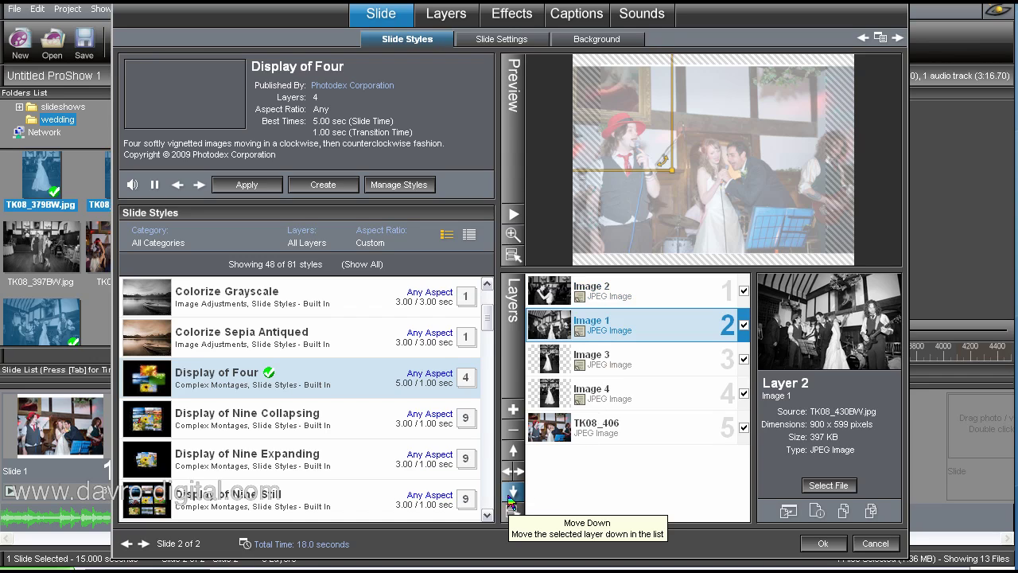
{"action": "left_click", "coordinate": [514, 498]}
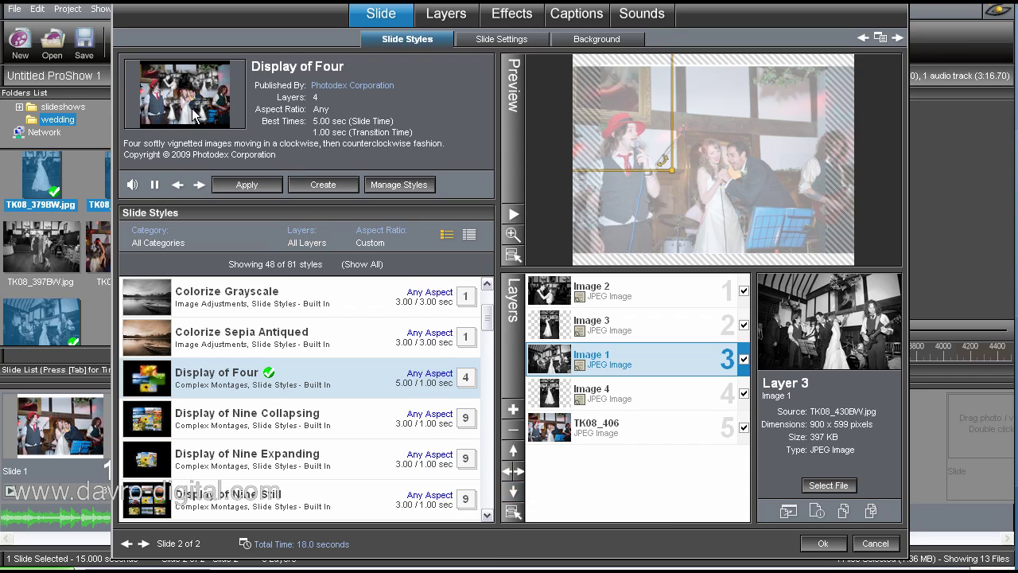
{"action": "left_click", "coordinate": [517, 489]}
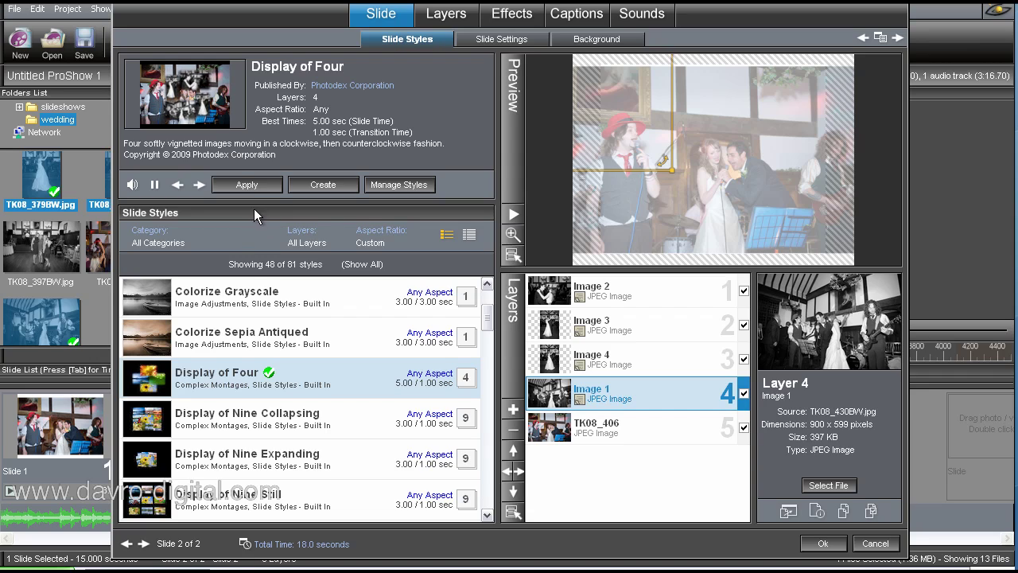
{"action": "left_click", "coordinate": [243, 189]}
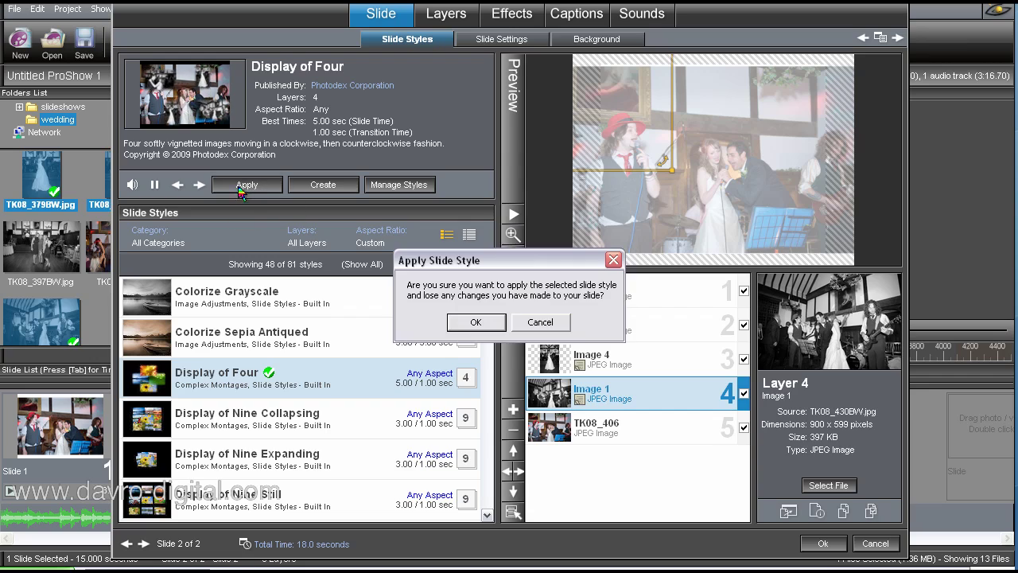
Confirm reapplying Display of Four so TK08_430BW becomes Image 4, then play and stop the preview.
{"action": "left_click", "coordinate": [470, 323]}
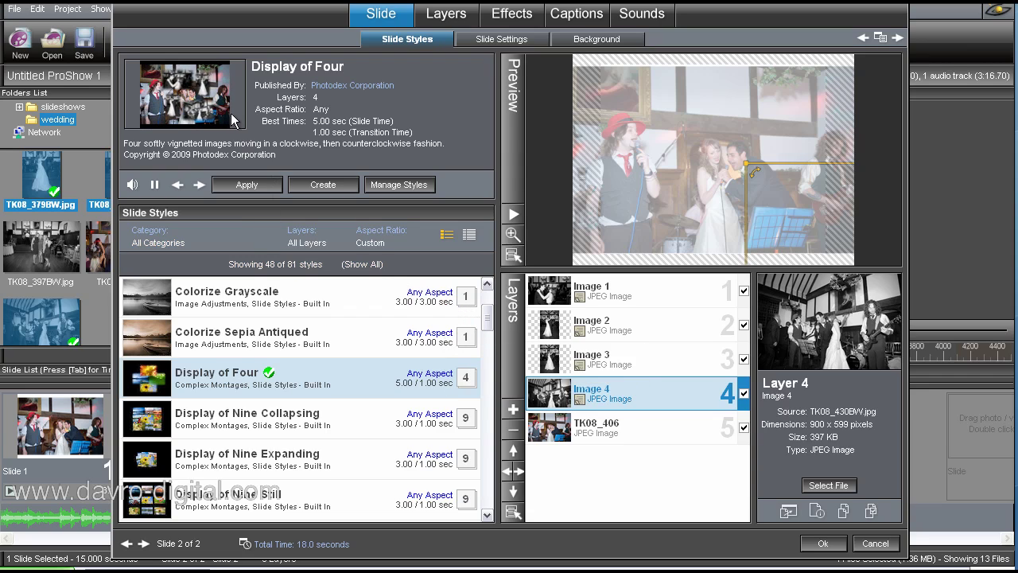
{"action": "left_click", "coordinate": [514, 214]}
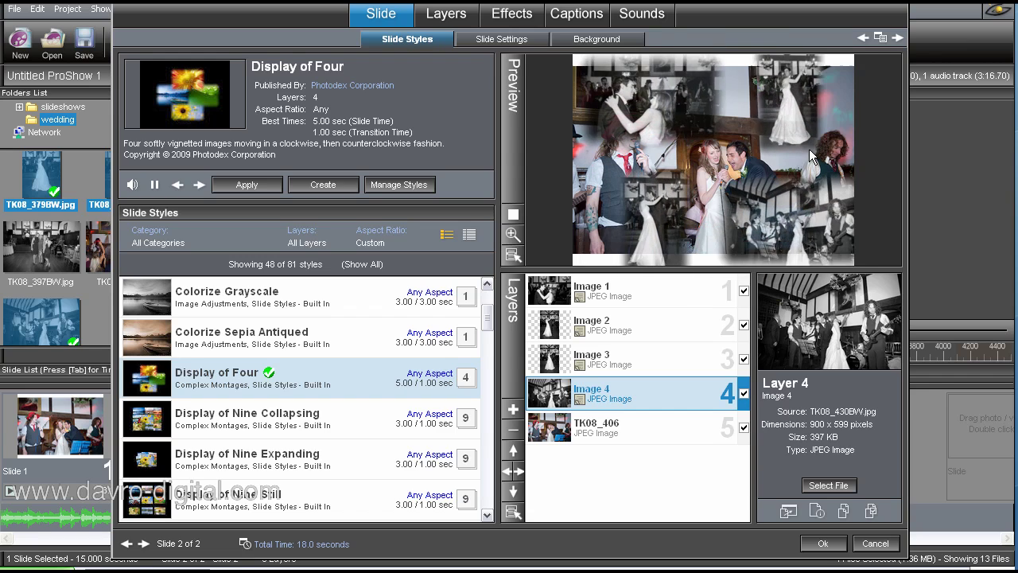
{"action": "left_click", "coordinate": [513, 215]}
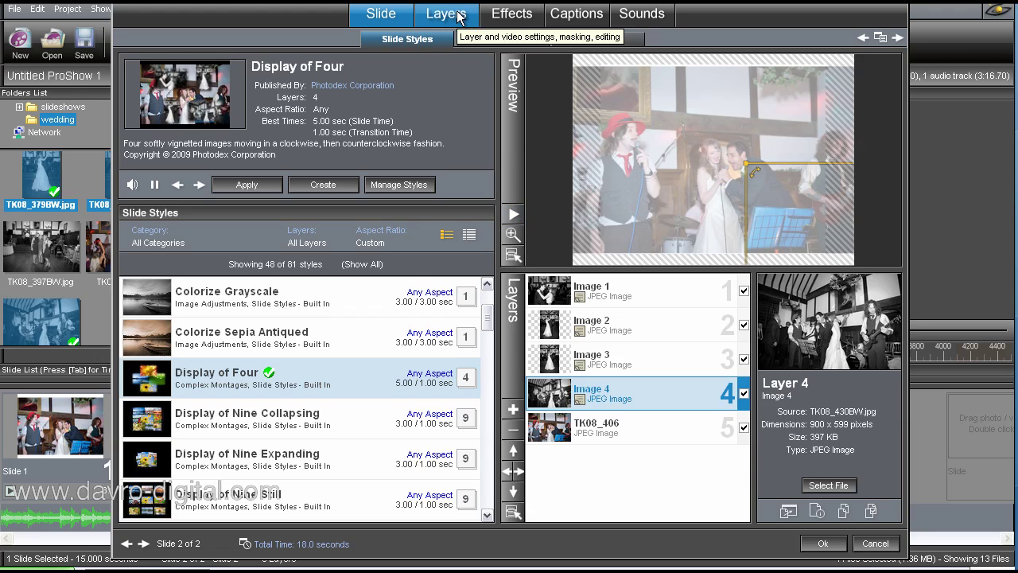
Go to the Layers settings for slide 2 to edit Image 4.
{"action": "left_click", "coordinate": [455, 14]}
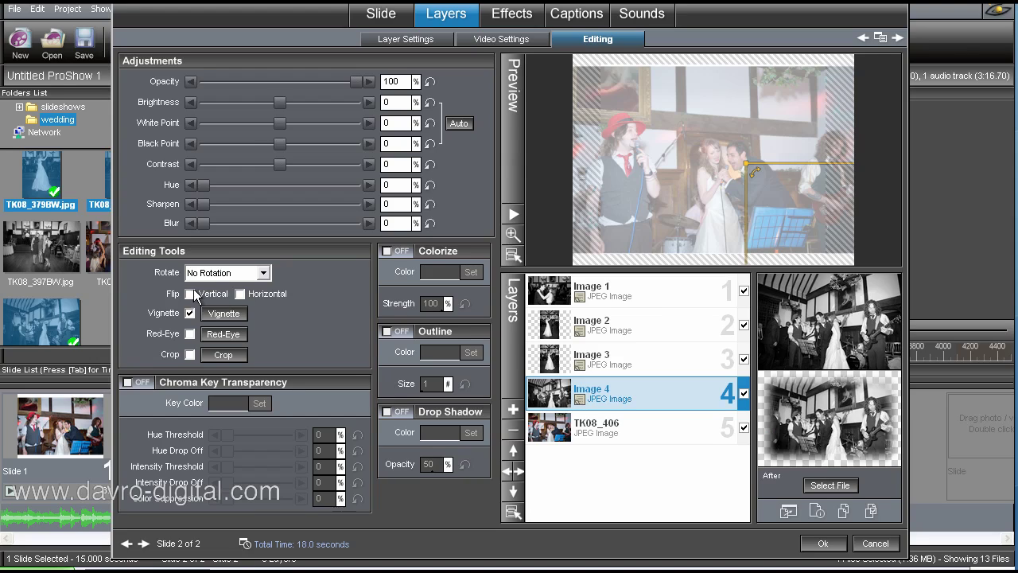
Give Image 4's vignette a rounded rectangle shape with a solid-colour fill.
{"action": "left_click", "coordinate": [222, 314]}
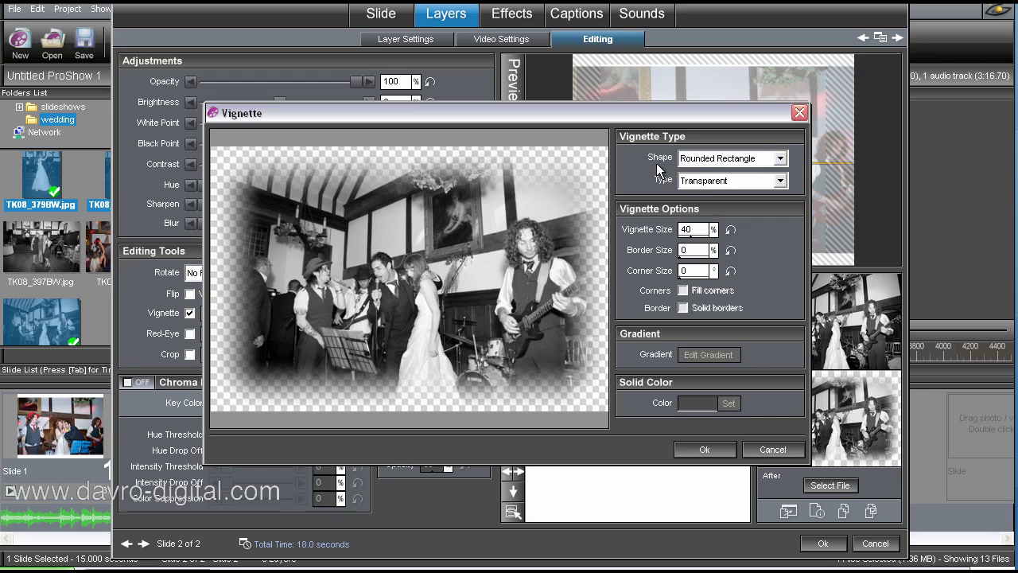
{"action": "left_click", "coordinate": [738, 160]}
{"action": "left_click", "coordinate": [707, 185]}
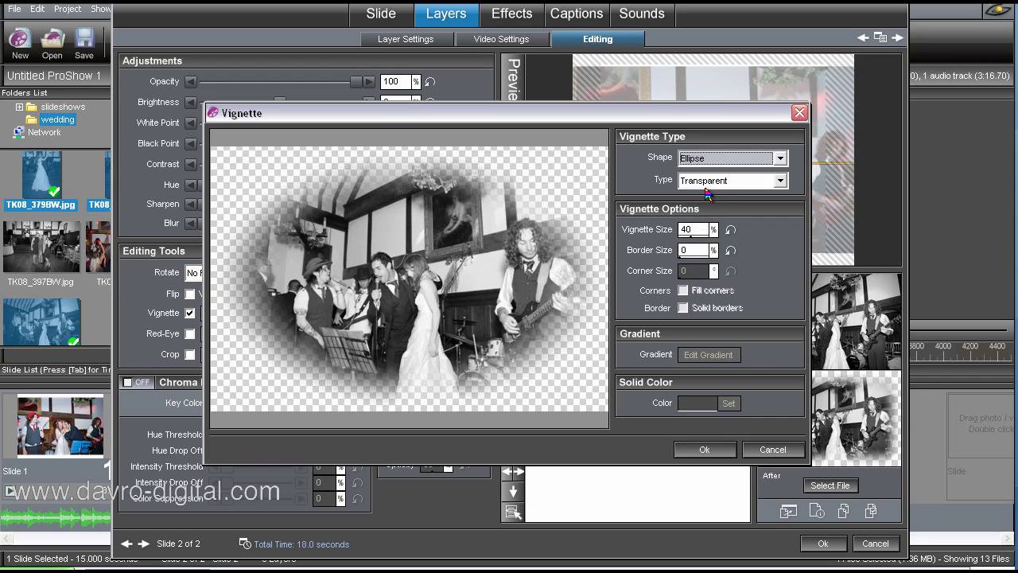
{"action": "left_click", "coordinate": [714, 159]}
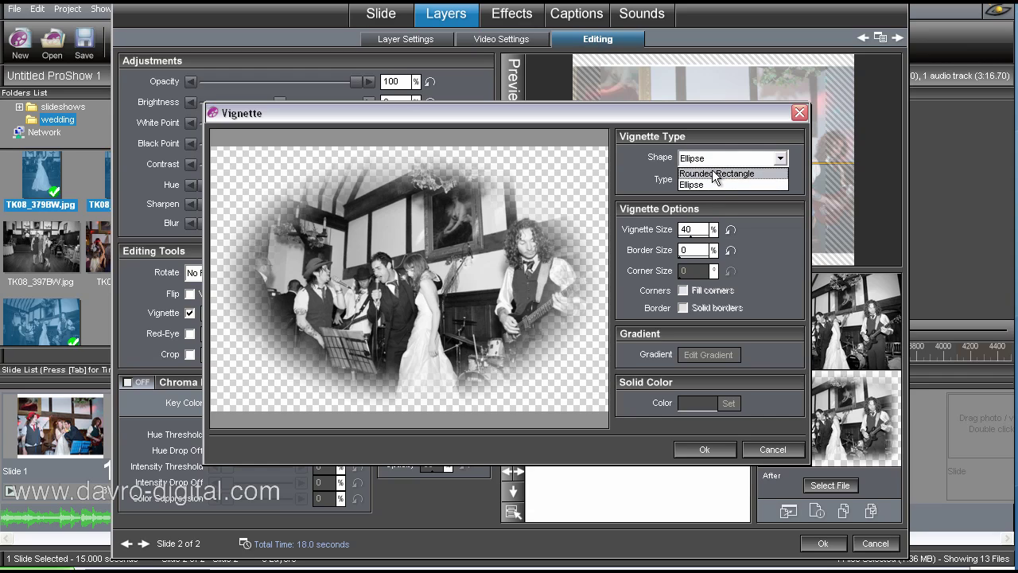
{"action": "left_click", "coordinate": [714, 170]}
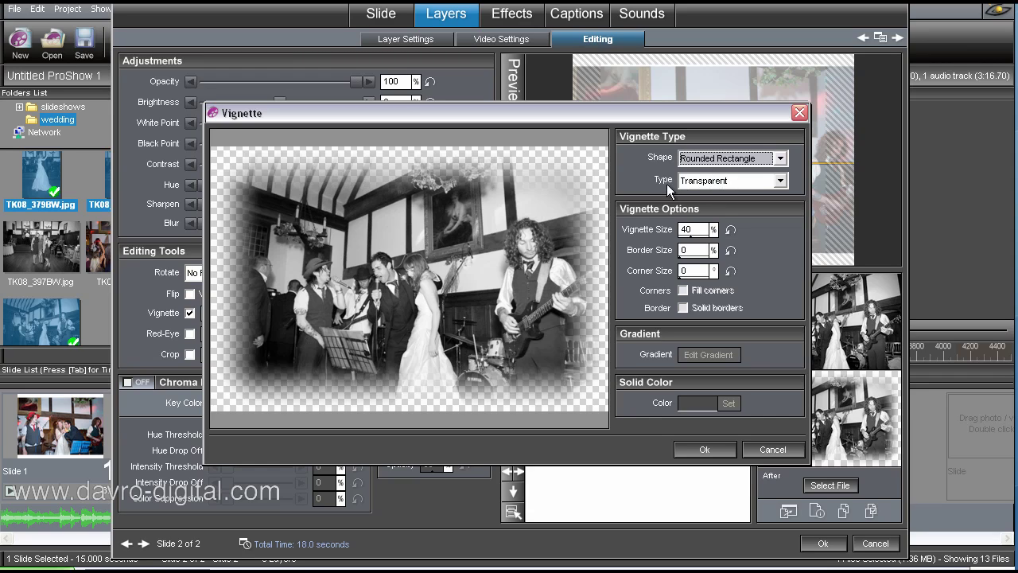
{"action": "left_click", "coordinate": [721, 183]}
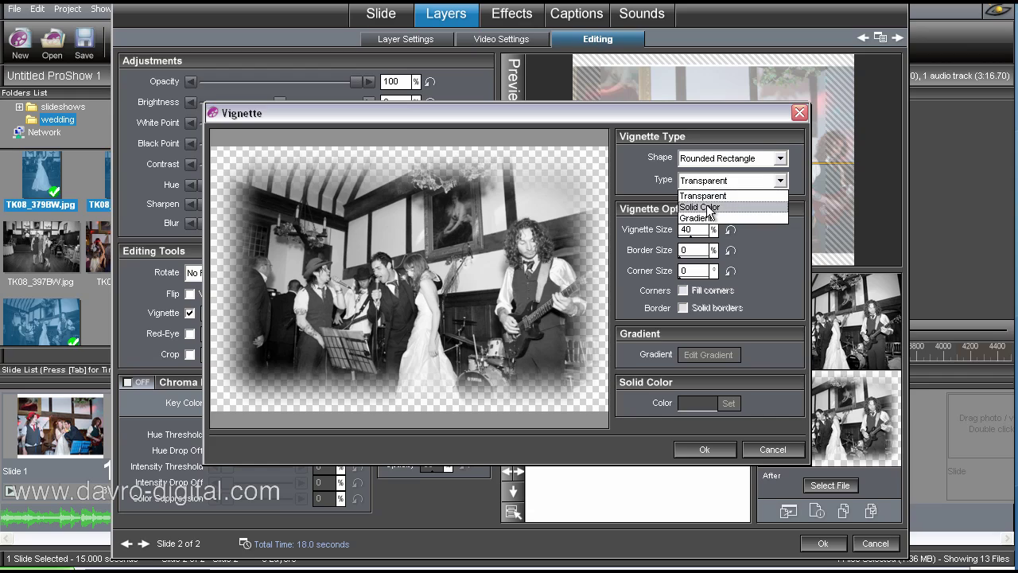
{"action": "left_click", "coordinate": [708, 208]}
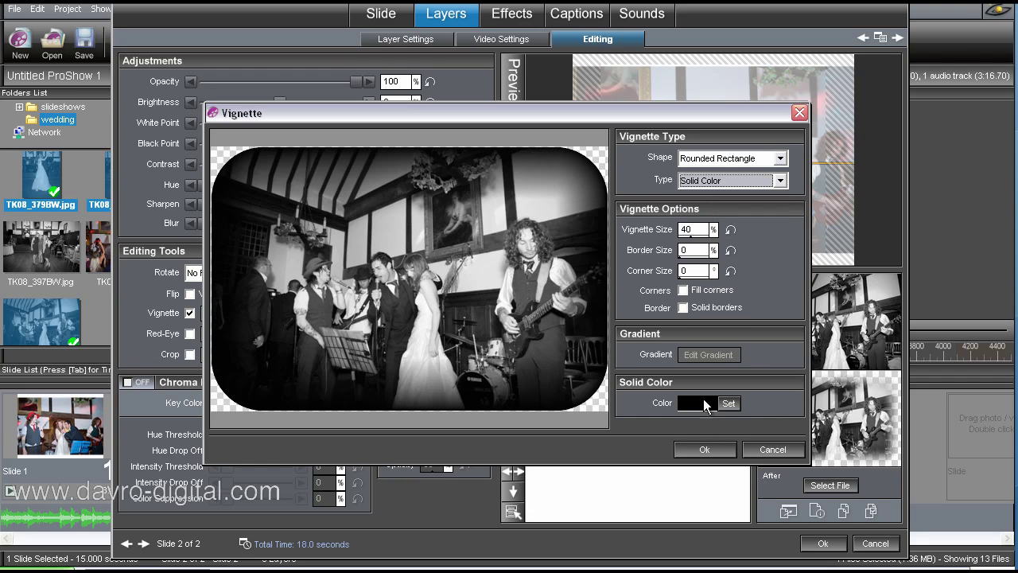
Make the vignette white with filled corners and size about 38.5%.
{"action": "left_click", "coordinate": [728, 404]}
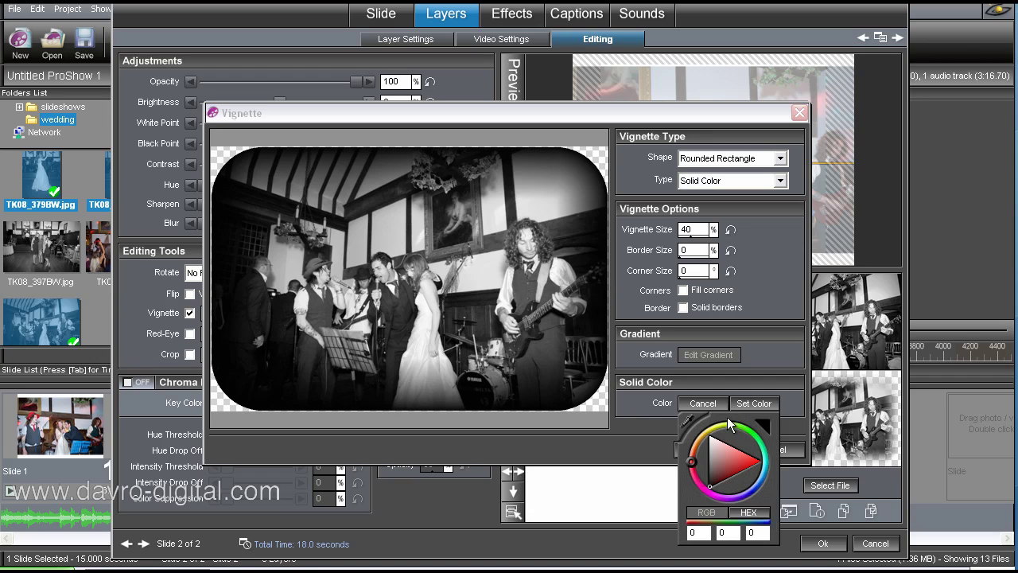
{"action": "left_click_drag", "start_coordinate": [710, 451], "coordinate": [707, 435]}
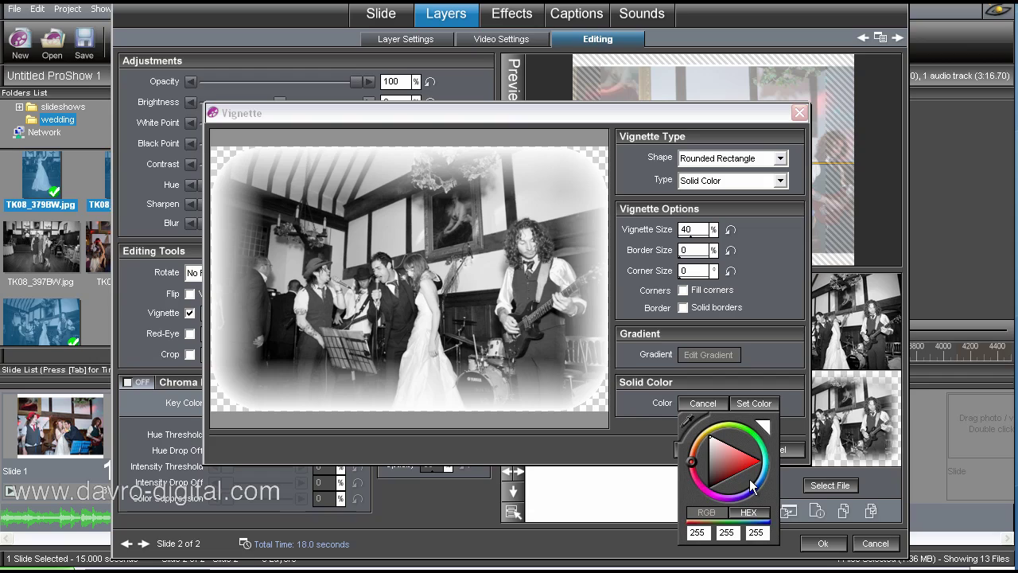
{"action": "left_click", "coordinate": [765, 405]}
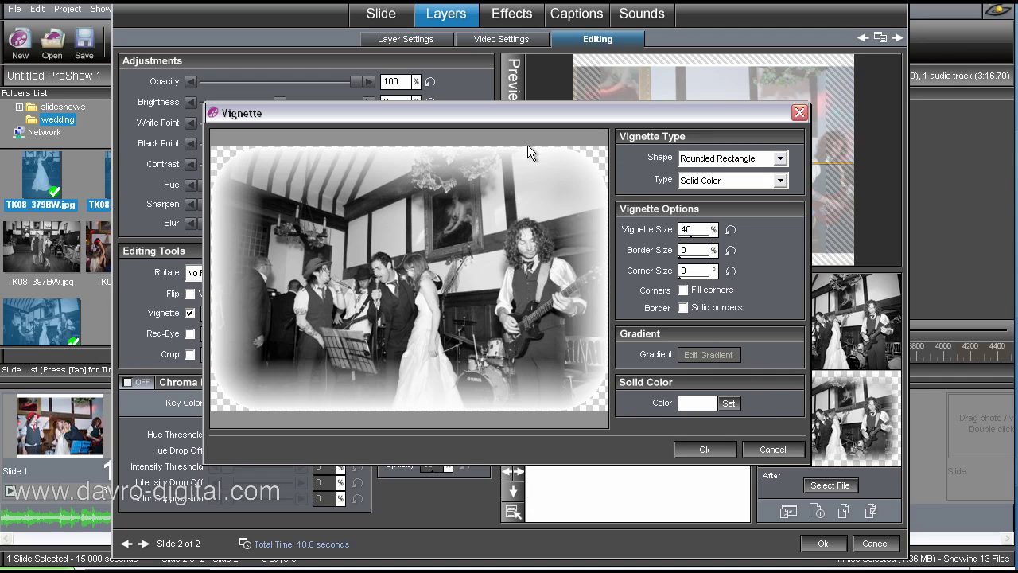
{"action": "left_click", "coordinate": [683, 290]}
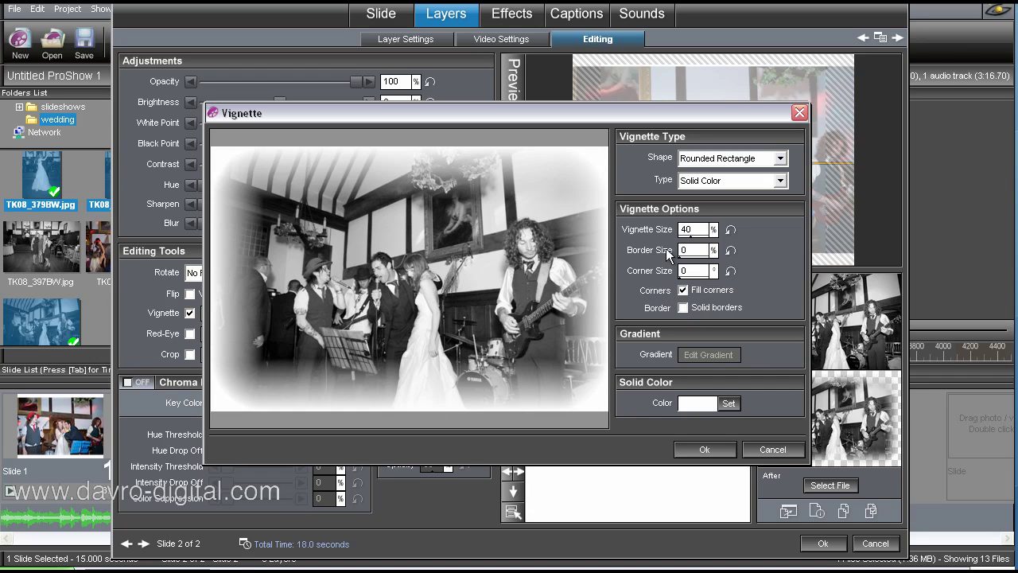
{"action": "left_click", "coordinate": [686, 230]}
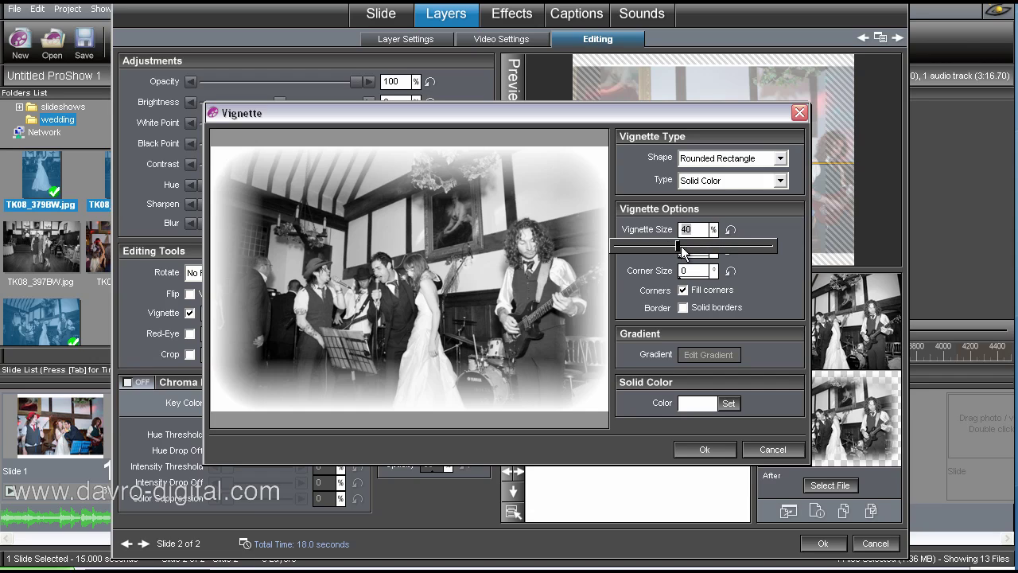
{"action": "mouse_move", "coordinate": [683, 250]}
{"action": "left_mouse_down"}
{"action": "mouse_move", "coordinate": [691, 243]}
{"action": "mouse_move", "coordinate": [669, 246]}
{"action": "mouse_move", "coordinate": [694, 241]}
{"action": "mouse_move", "coordinate": [673, 246]}
{"action": "left_mouse_up"}
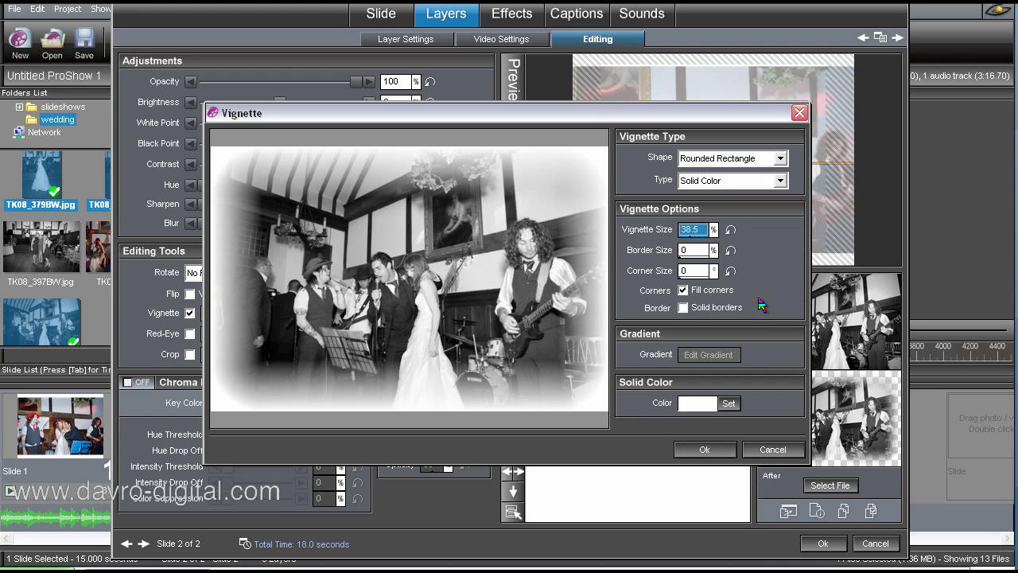
Turn on solid borders, shrink the vignette size to 2.5 and accept the vignette settings.
{"action": "left_click", "coordinate": [681, 307]}
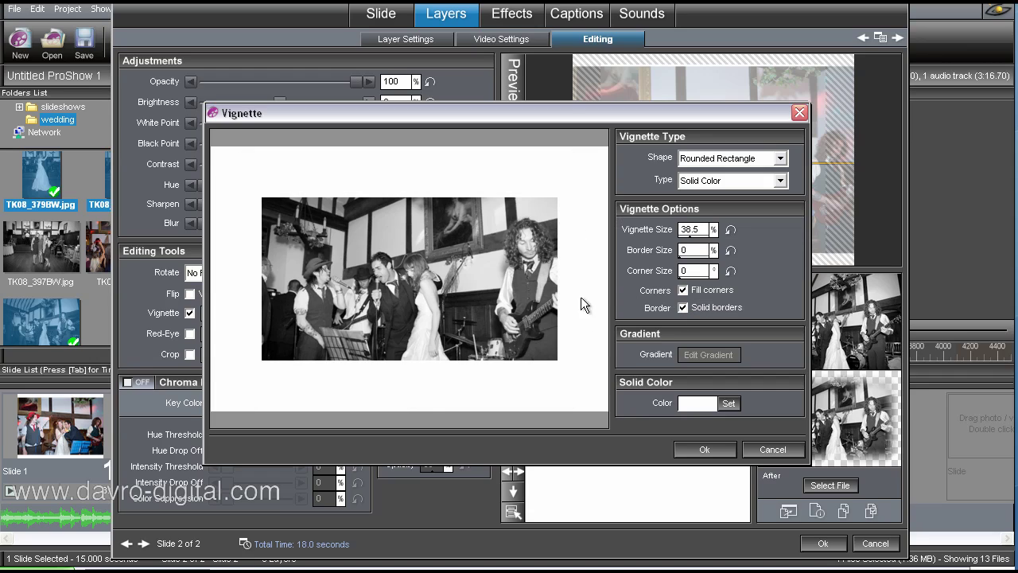
{"action": "left_click", "coordinate": [688, 232]}
{"action": "left_click_drag", "start_coordinate": [673, 249], "coordinate": [619, 243]}
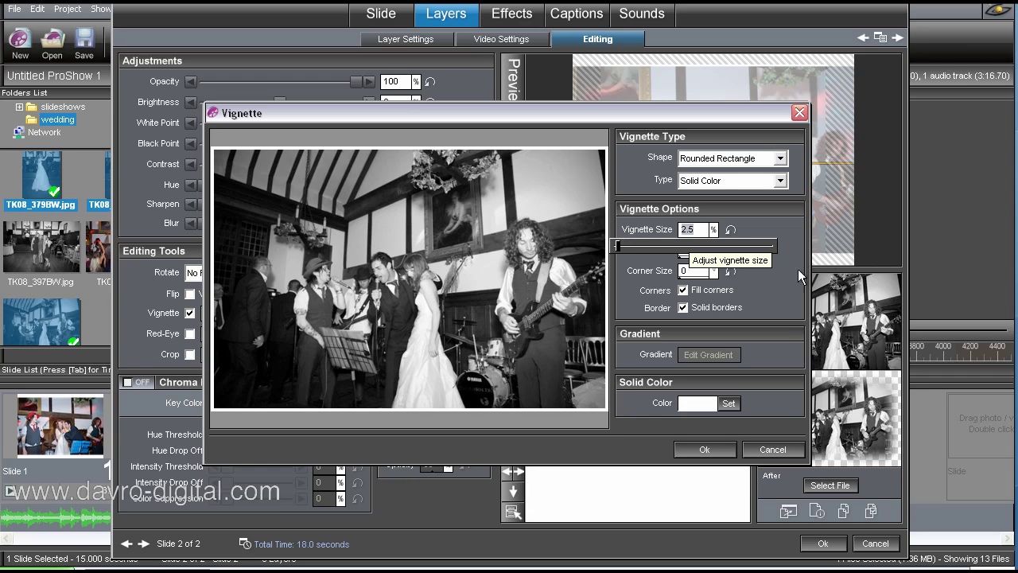
{"action": "left_click", "coordinate": [704, 449]}
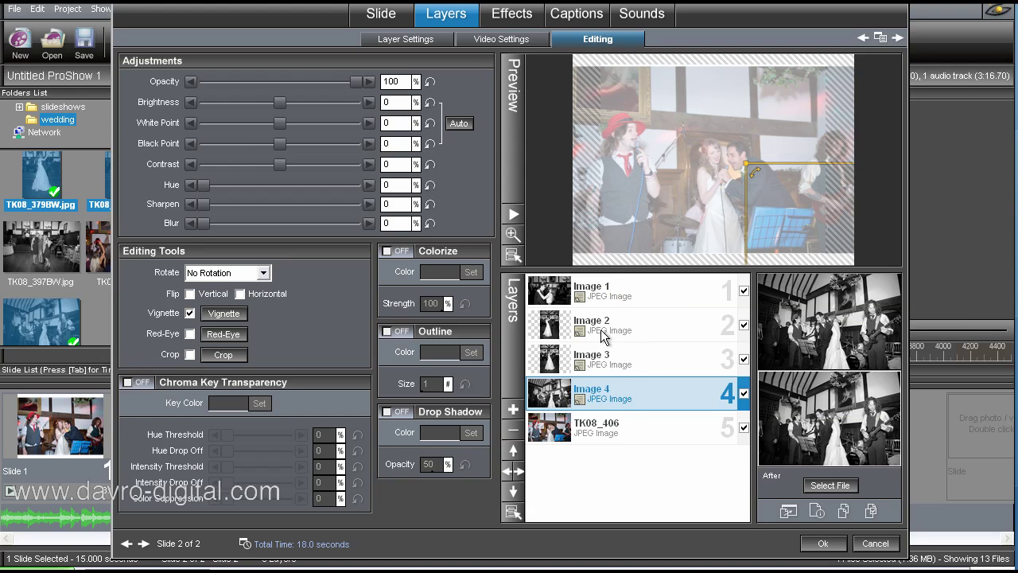
Copy Image 4's vignette to all layers on slide 2 and preview the white-bordered collage.
{"action": "left_click", "coordinate": [214, 317]}
{"action": "right_click", "coordinate": [208, 316]}
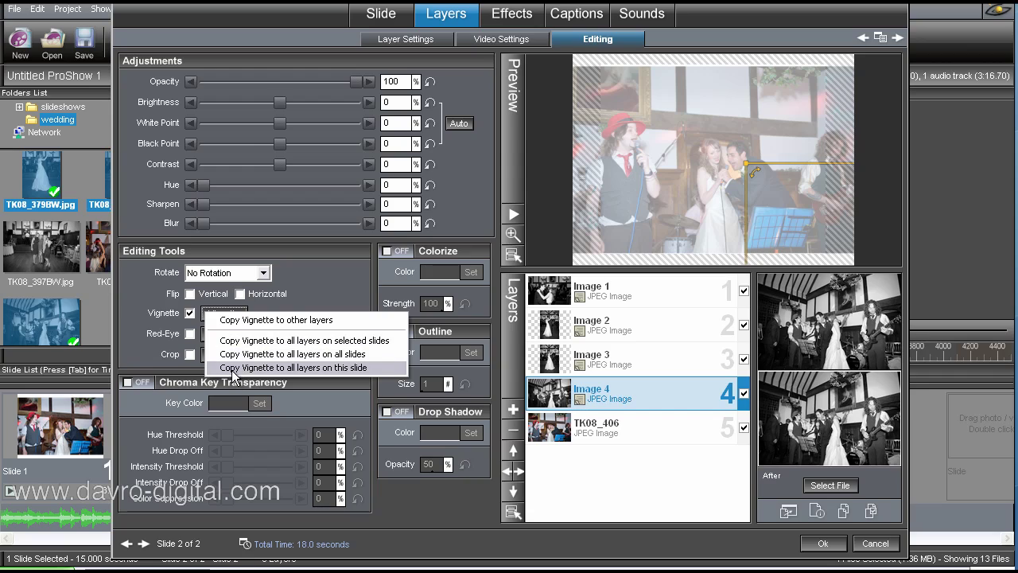
{"action": "left_click", "coordinate": [323, 372]}
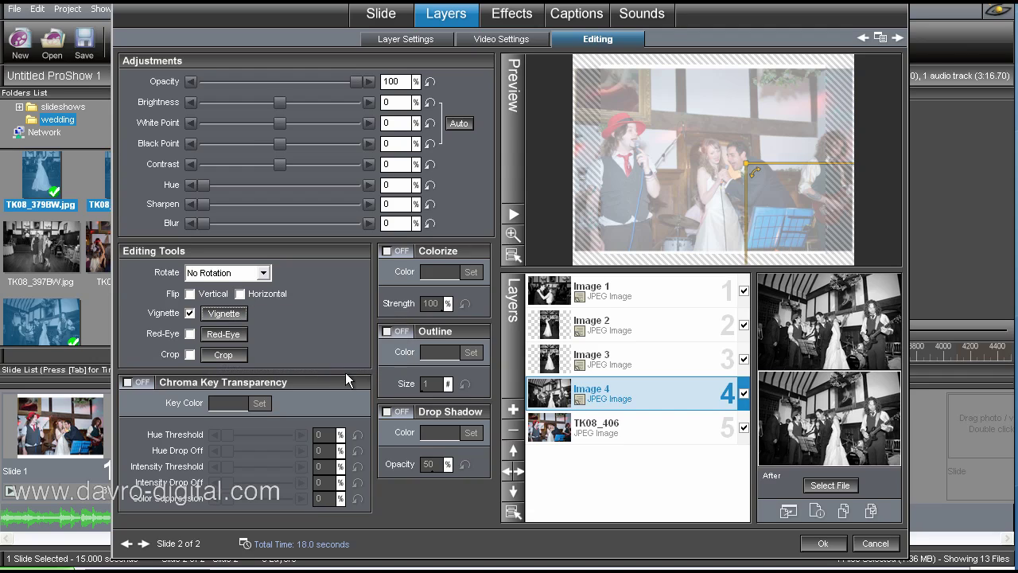
{"action": "left_click", "coordinate": [514, 215]}
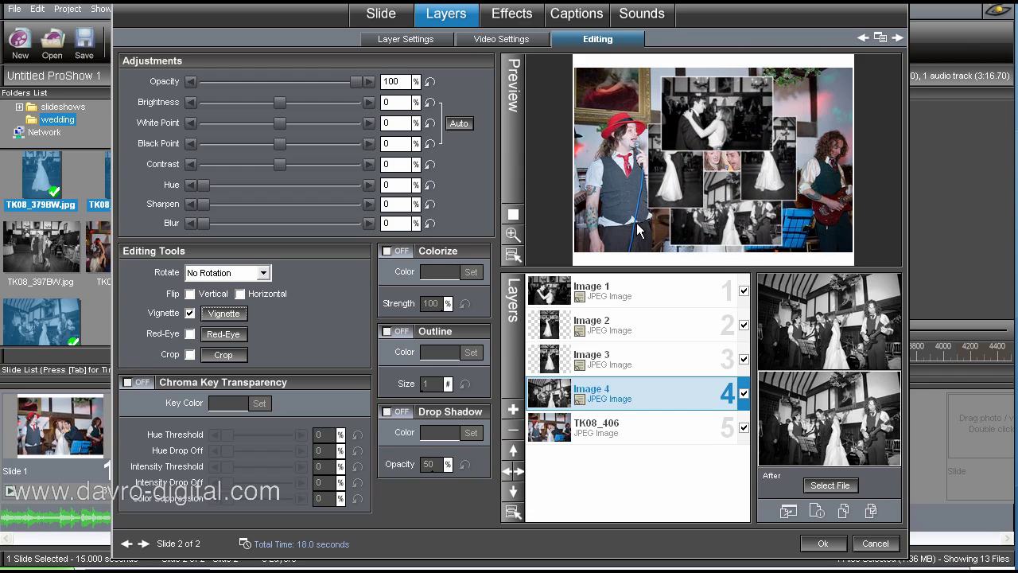
Give Image 4 a black drop shadow, copy it to every layer on the slide, and preview.
{"action": "left_click", "coordinate": [513, 214]}
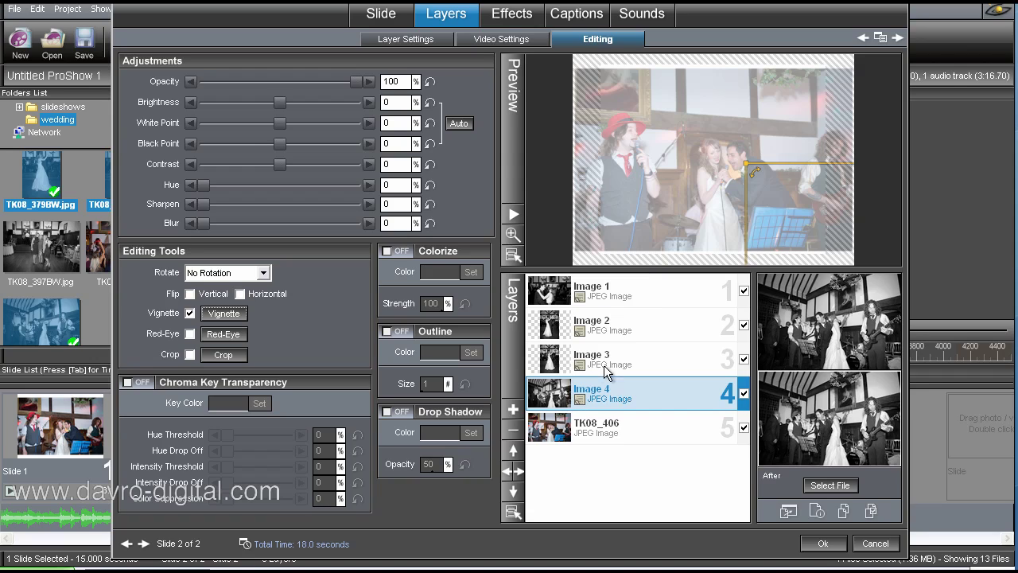
{"action": "left_click", "coordinate": [386, 411]}
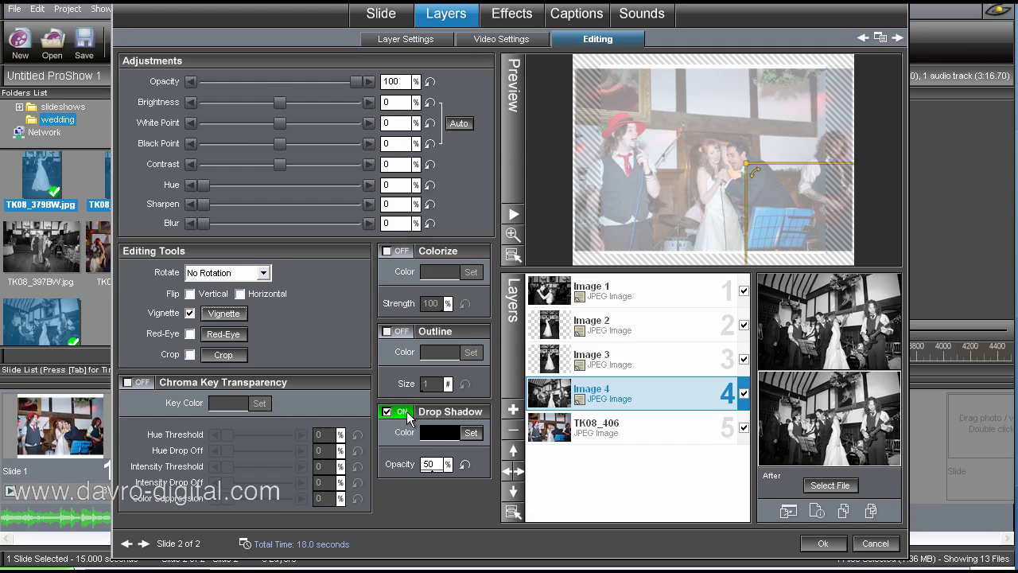
{"action": "right_click", "coordinate": [409, 416]}
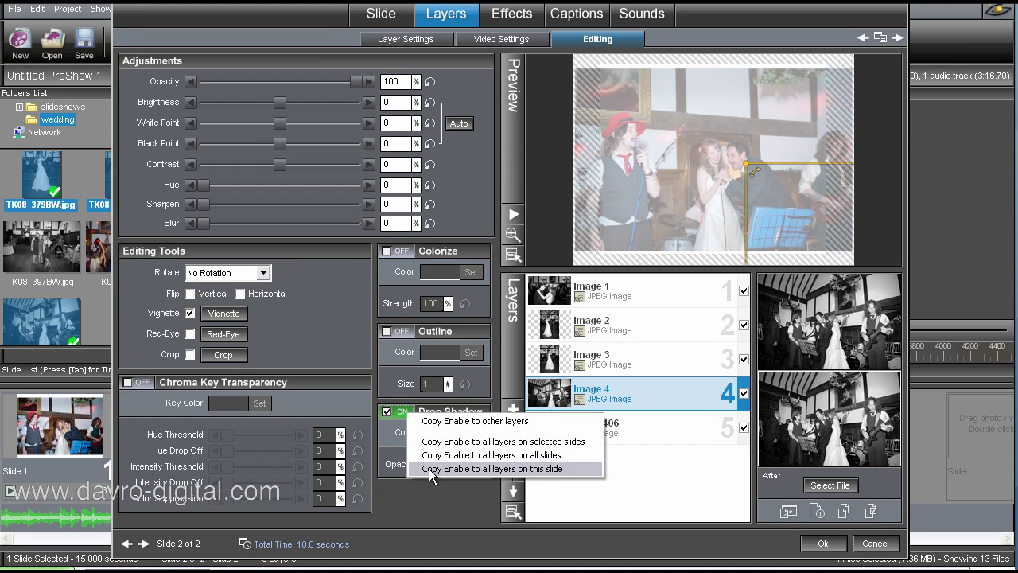
{"action": "left_click", "coordinate": [493, 470]}
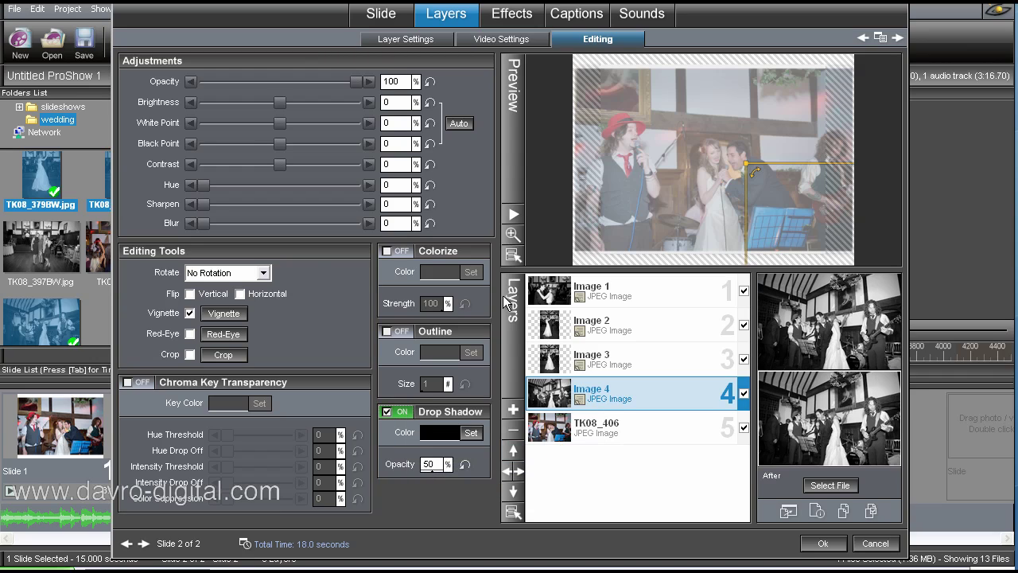
{"action": "left_click", "coordinate": [512, 216]}
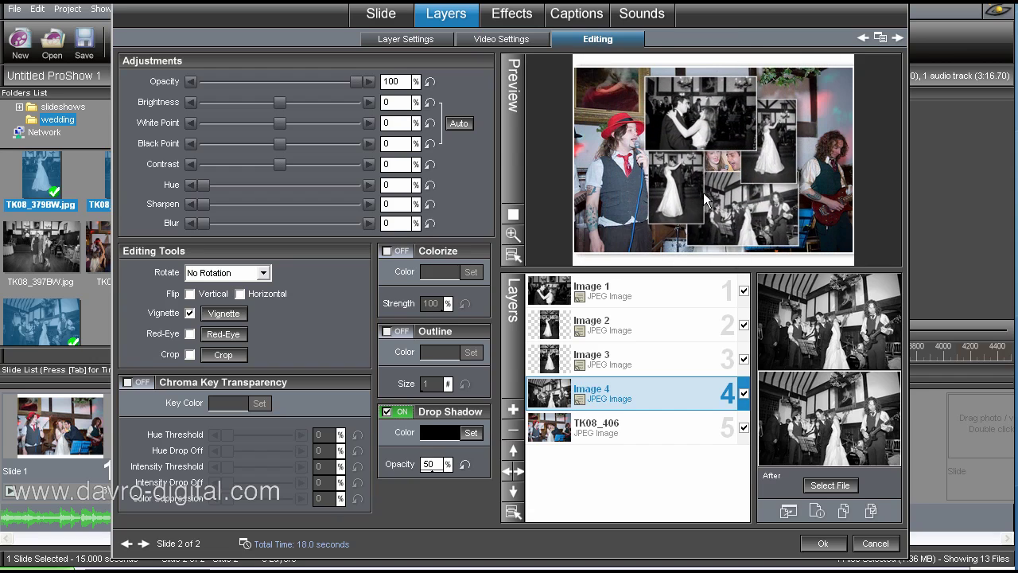
{"action": "left_click", "coordinate": [512, 217]}
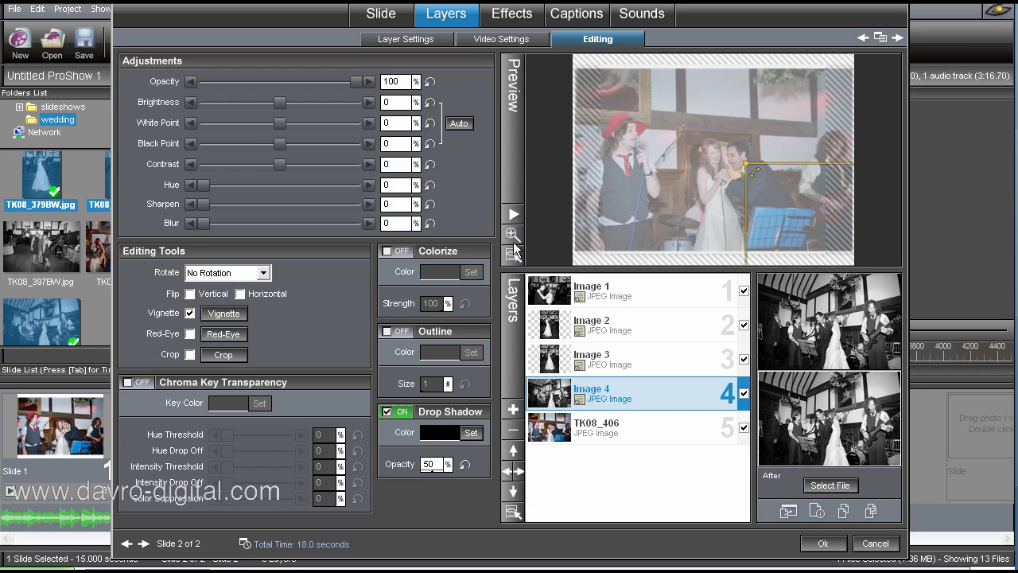
Make the TK08_406 background black-and-white with brightness 35 and blur 29 at the start.
{"action": "left_click", "coordinate": [518, 16]}
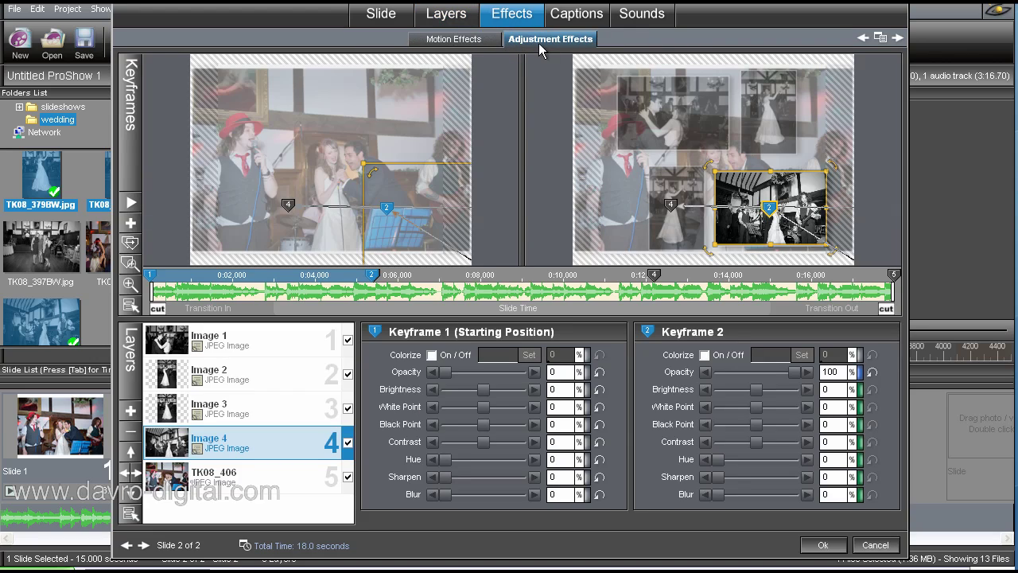
{"action": "left_click", "coordinate": [230, 477]}
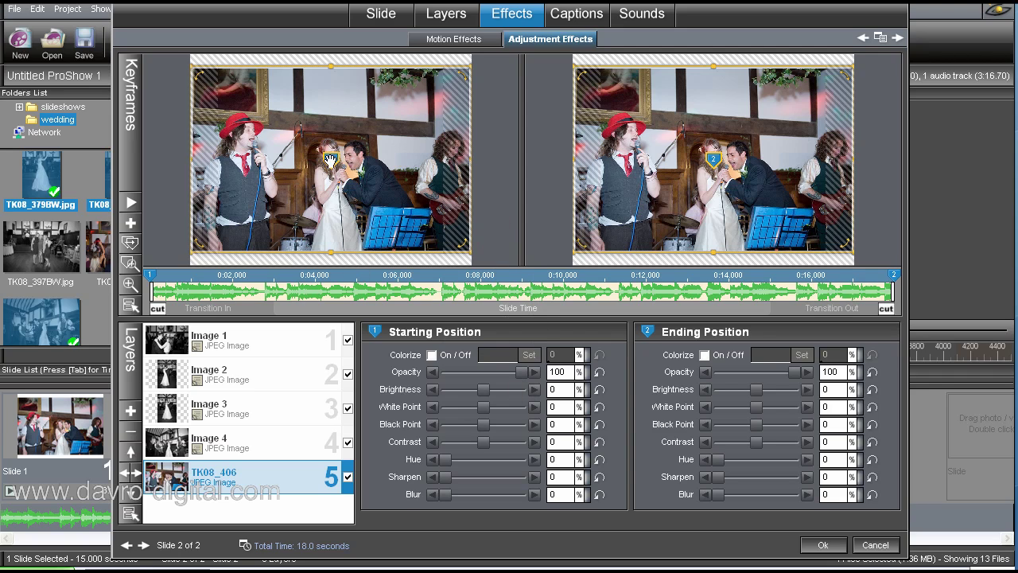
{"action": "left_click", "coordinate": [432, 356]}
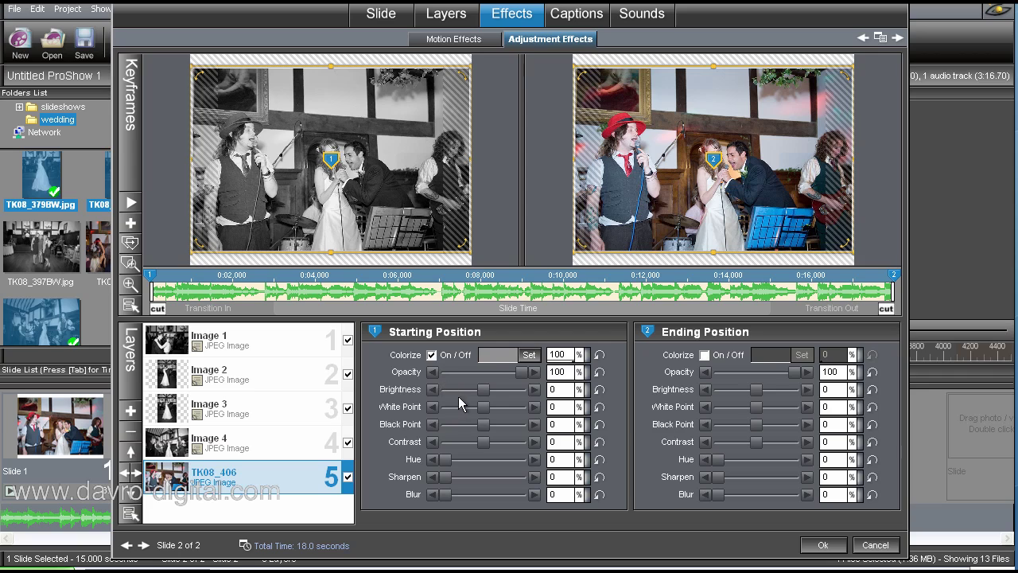
{"action": "left_click_drag", "start_coordinate": [483, 389], "coordinate": [494, 408]}
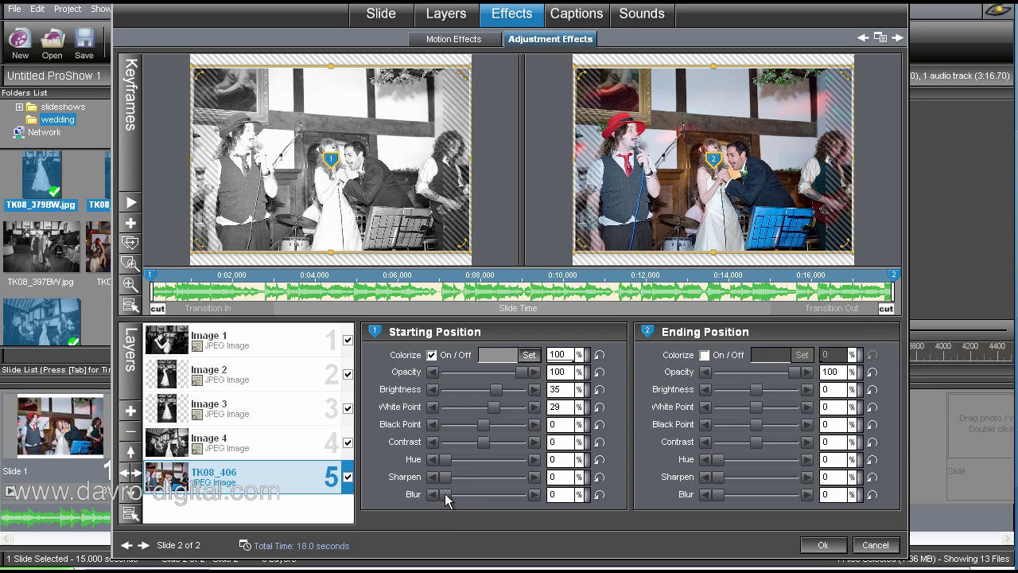
{"action": "left_click_drag", "start_coordinate": [445, 495], "coordinate": [467, 496]}
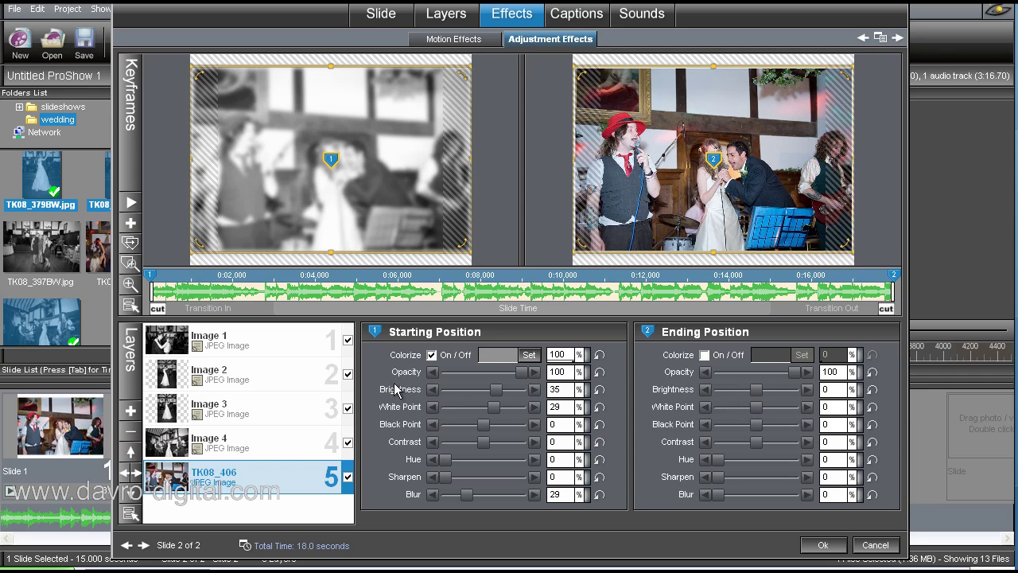
Copy the starting adjustments to the end and accept the slide changes.
{"action": "left_click", "coordinate": [130, 243]}
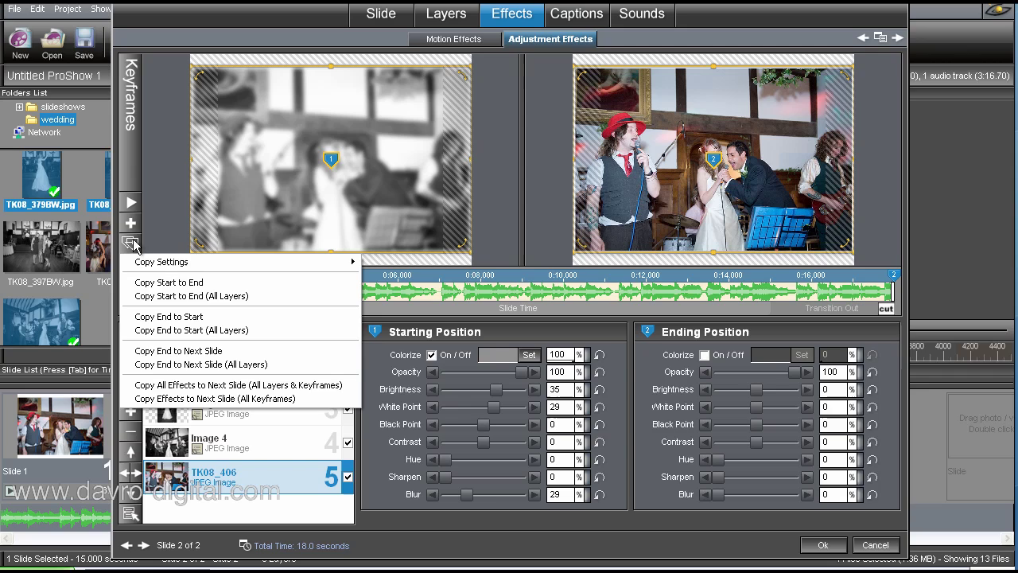
{"action": "left_click", "coordinate": [153, 283]}
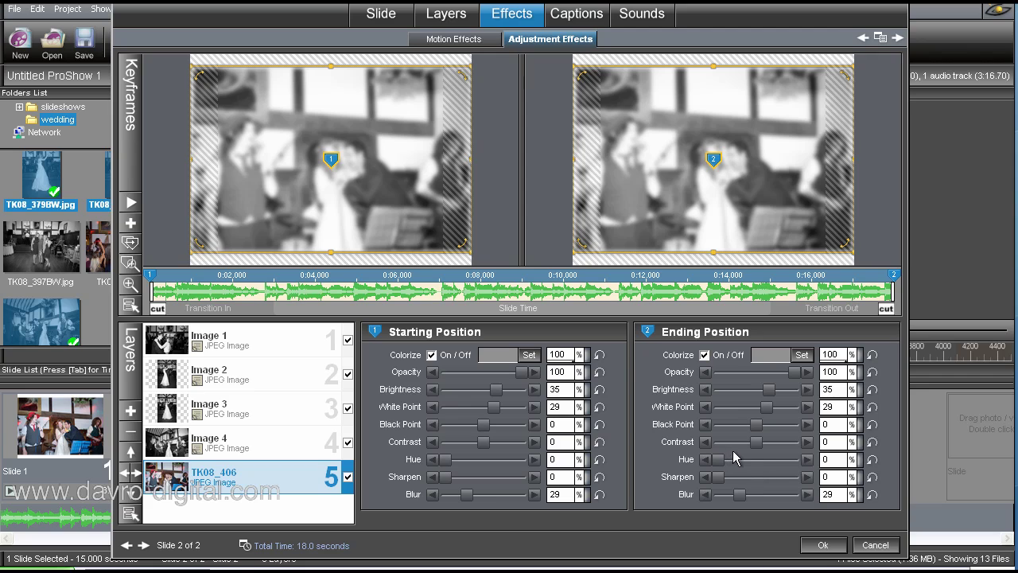
{"action": "left_click", "coordinate": [824, 545]}
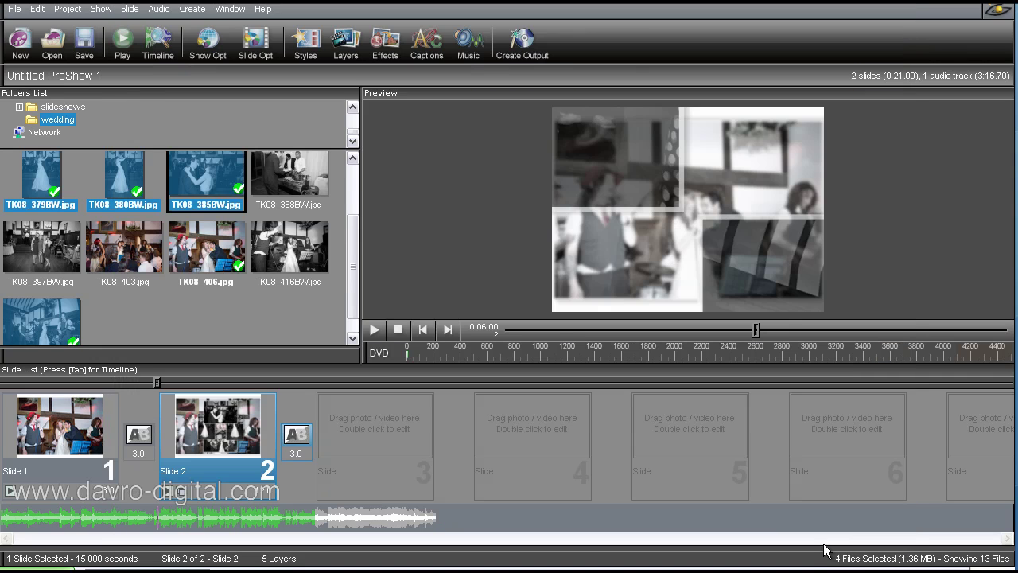
Add TK08_406.jpg as the third slide and set slide 1's duration to 5.
{"action": "left_click", "coordinate": [235, 276]}
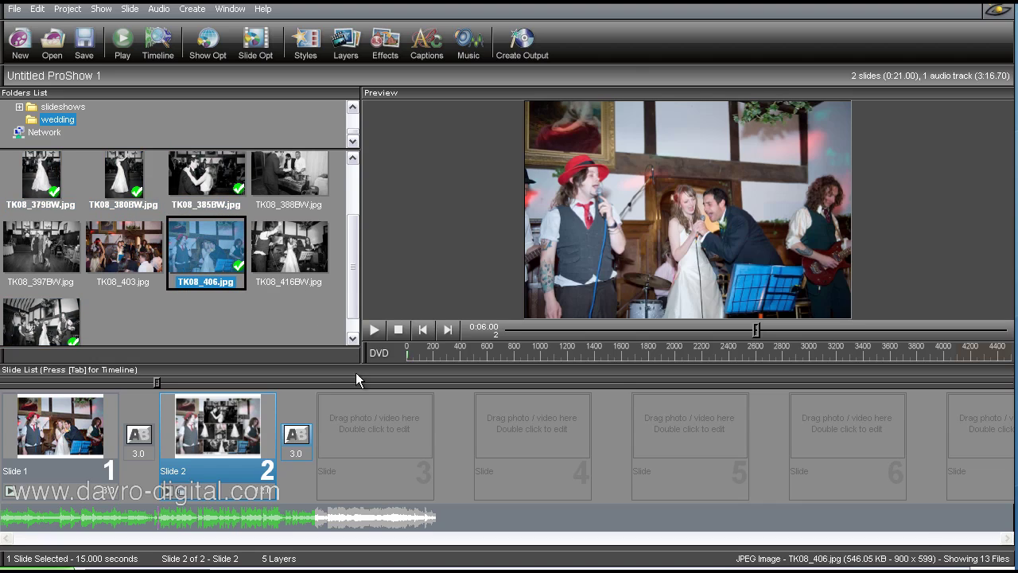
{"action": "left_click_drag", "start_coordinate": [363, 390], "coordinate": [371, 421]}
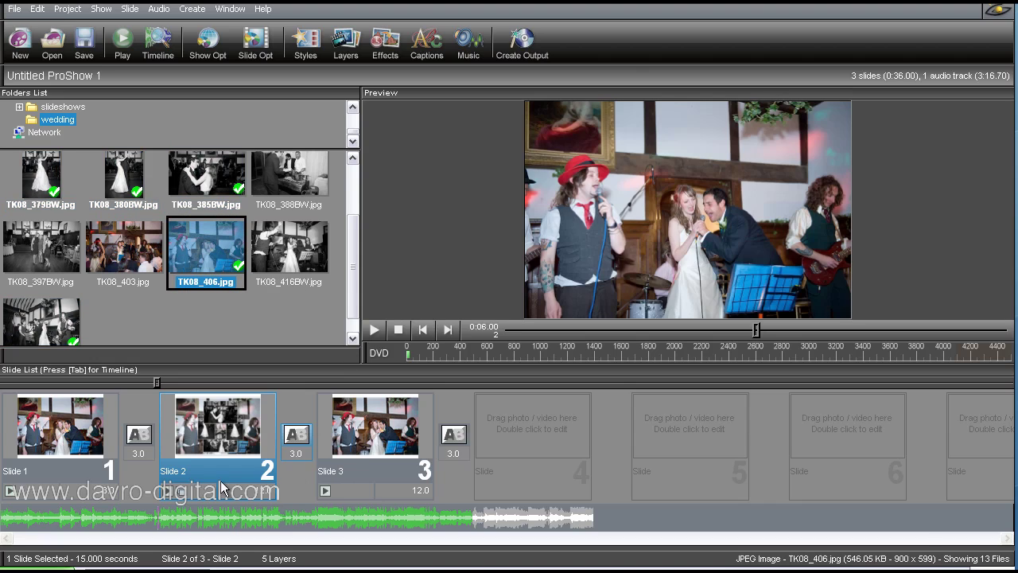
{"action": "left_click", "coordinate": [115, 492]}
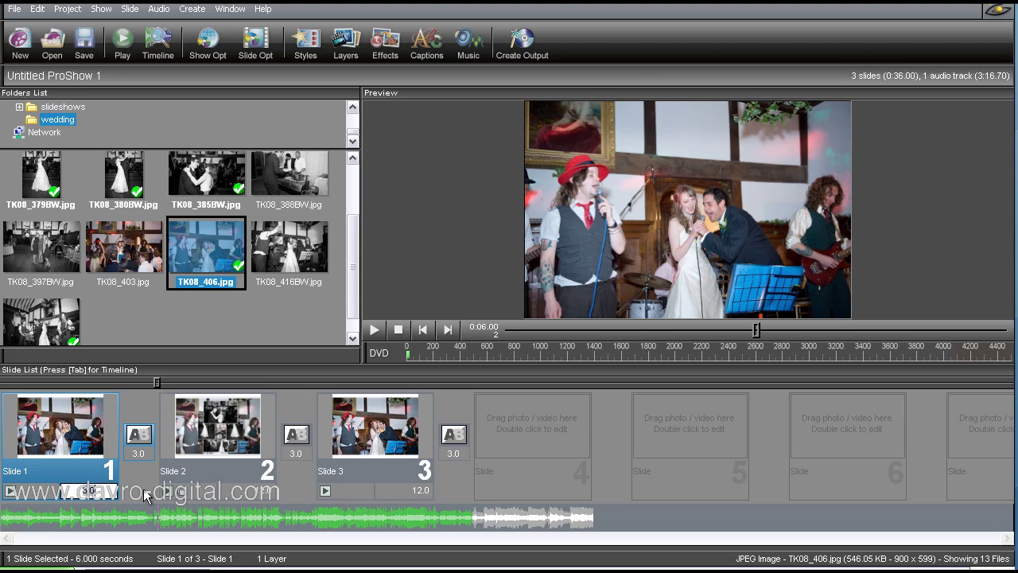
{"action": "type", "text": "5"}
Set slide 3's duration to 1.0 second and return to the show start.
{"action": "left_click", "coordinate": [419, 491]}
{"action": "left_click_drag", "start_coordinate": [430, 491], "coordinate": [364, 492]}
{"action": "type", "text": "1"}
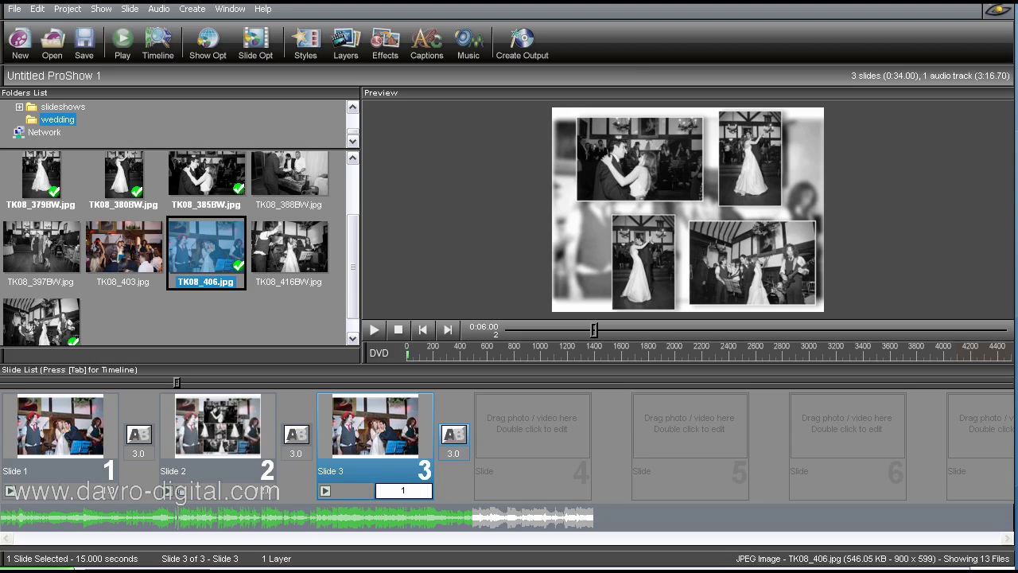
{"action": "left_click", "coordinate": [424, 329]}
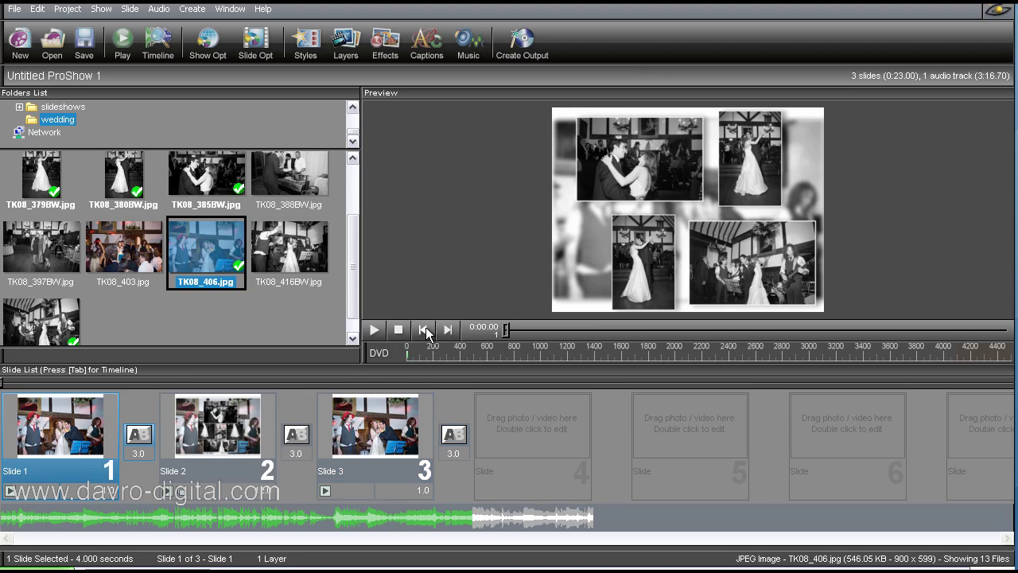
{"action": "left_click", "coordinate": [374, 330]}
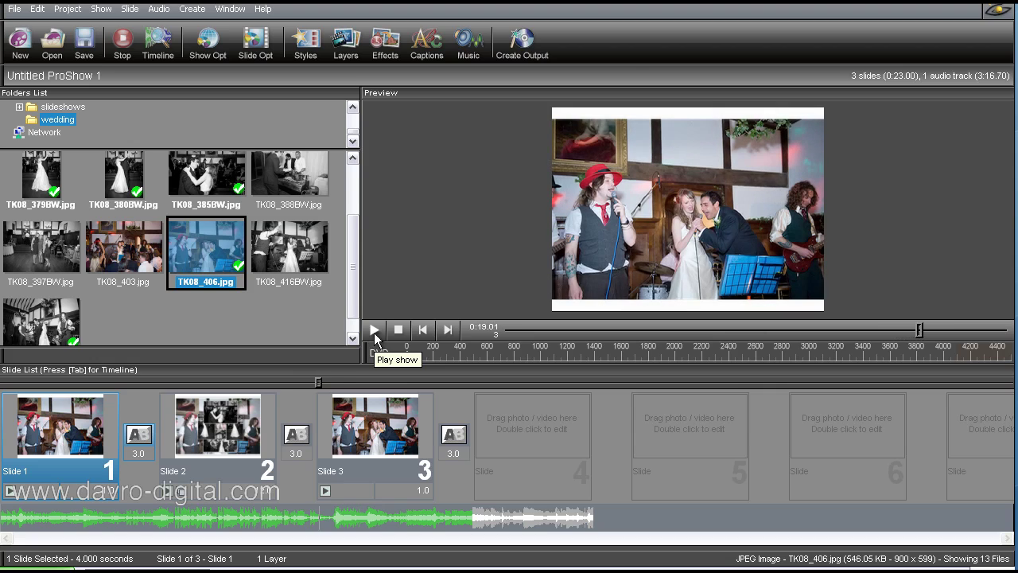
{"action": "left_click", "coordinate": [401, 330]}
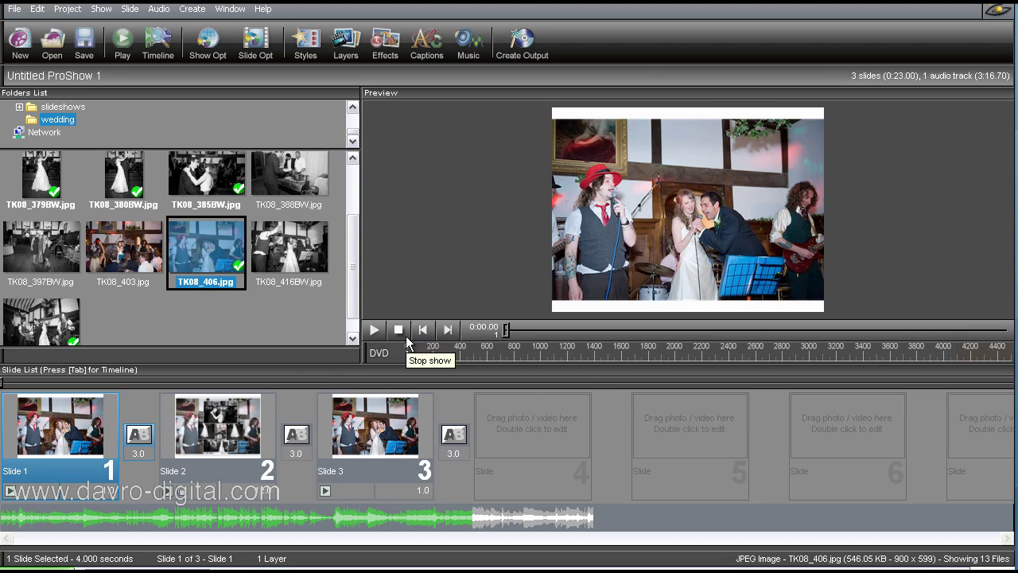